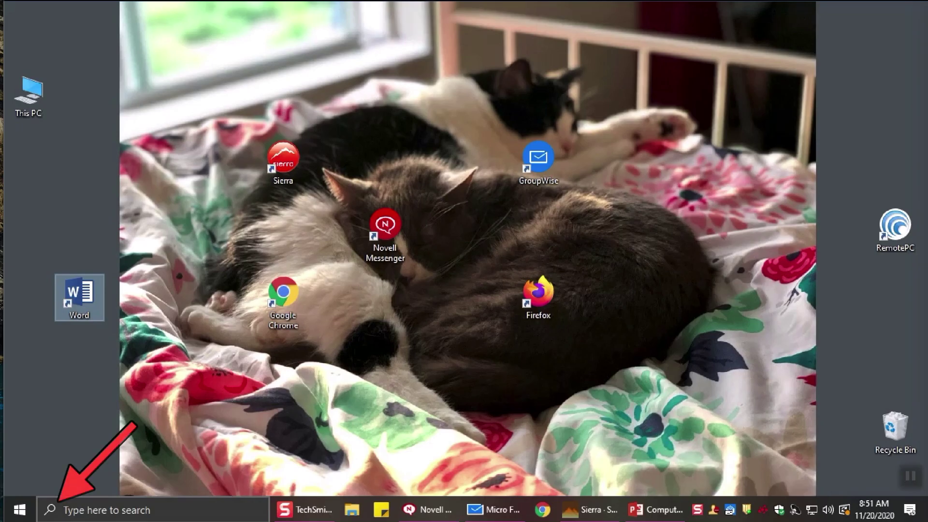
Step: Launch Microsoft Word by searching for 'word' in the Windows taskbar search
click(107, 510)
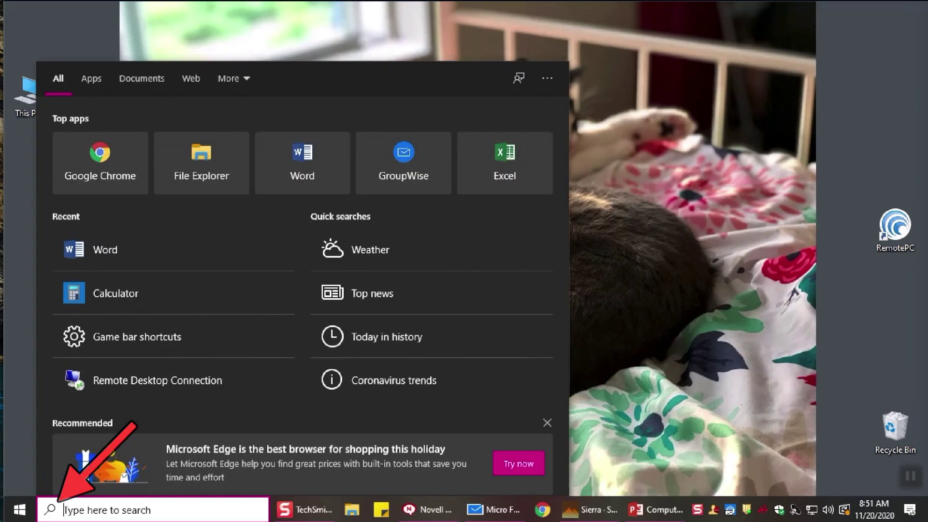
text(word)
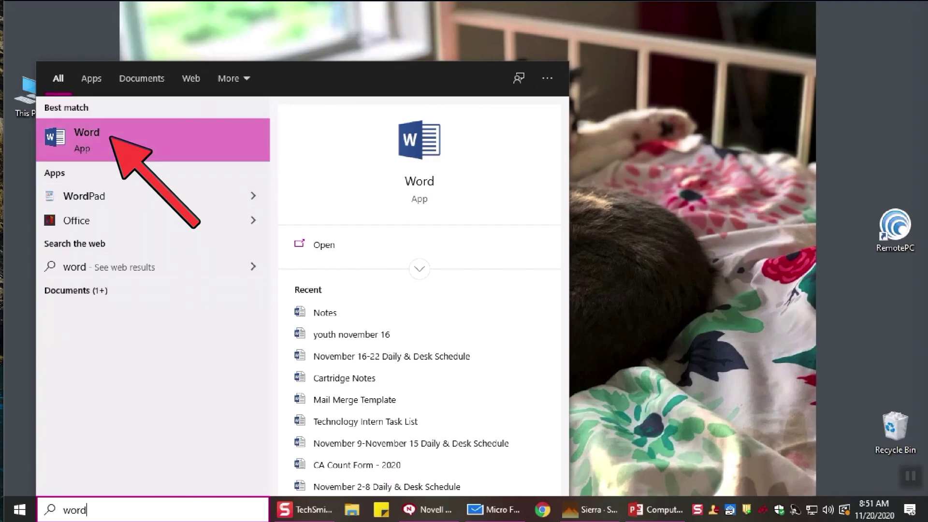
key(Return)
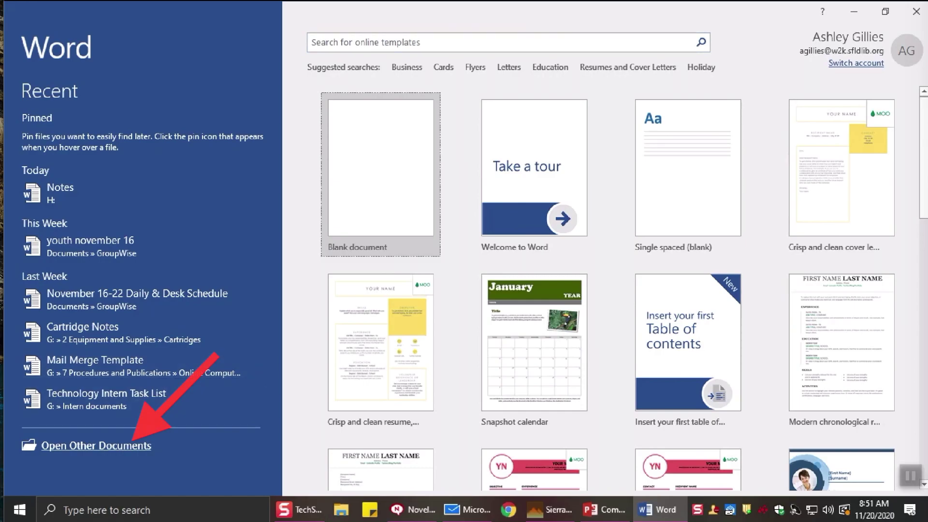
click(96, 445)
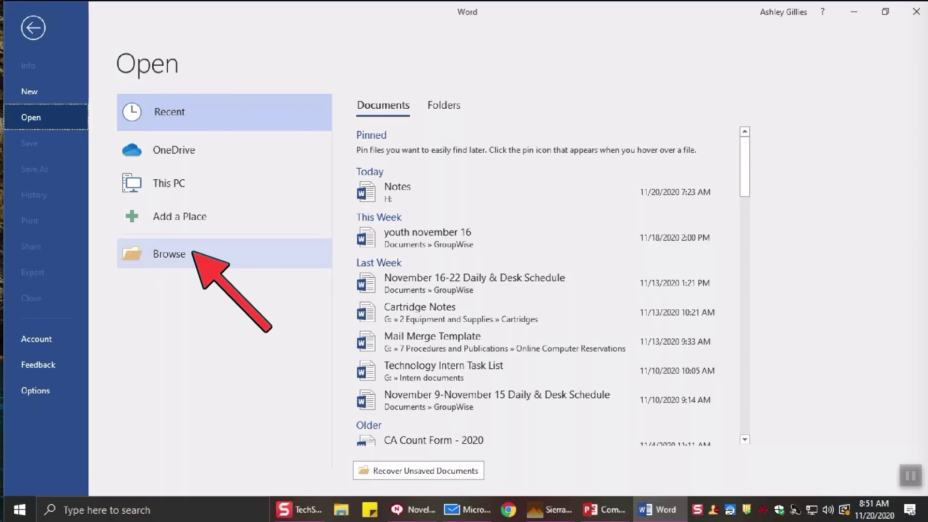
click(192, 253)
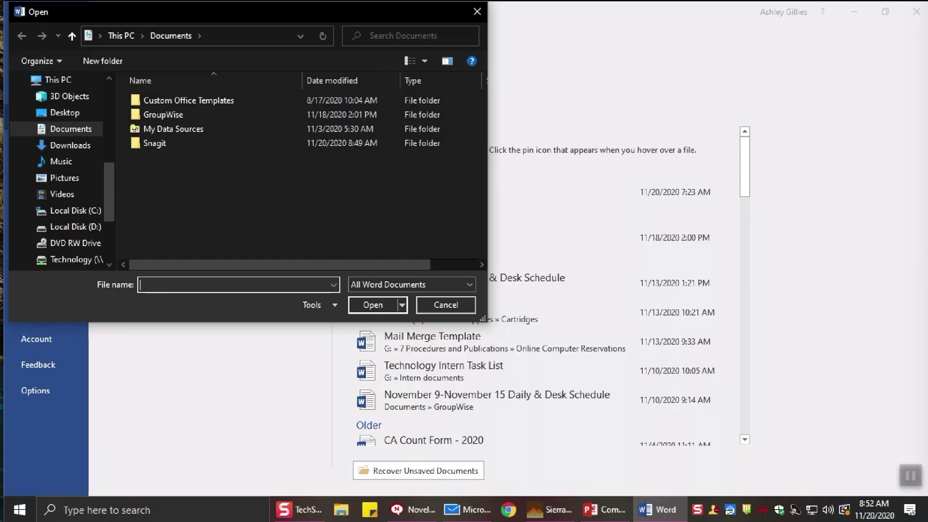
click(446, 304)
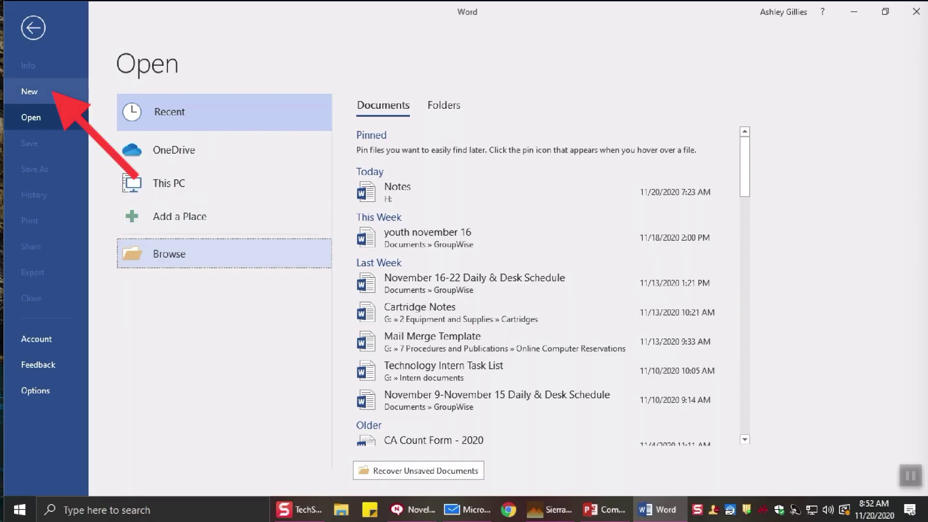
click(29, 91)
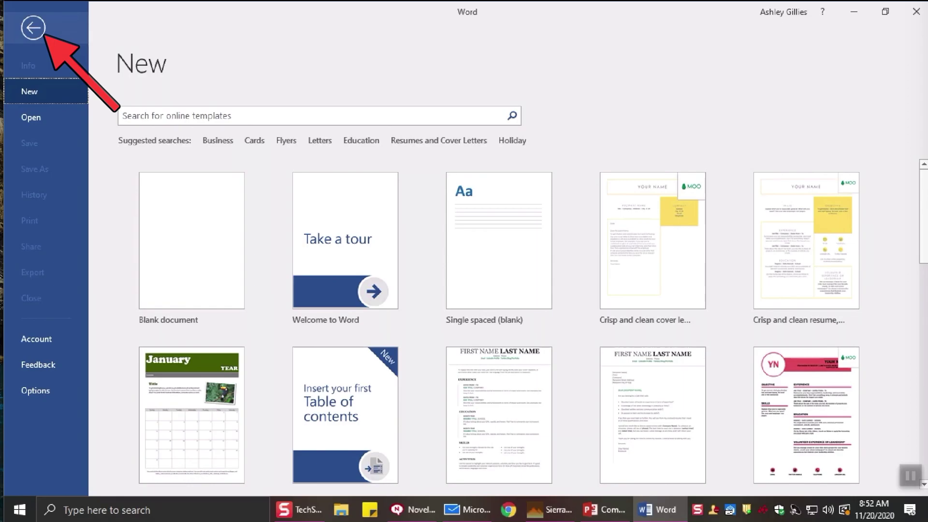
click(33, 28)
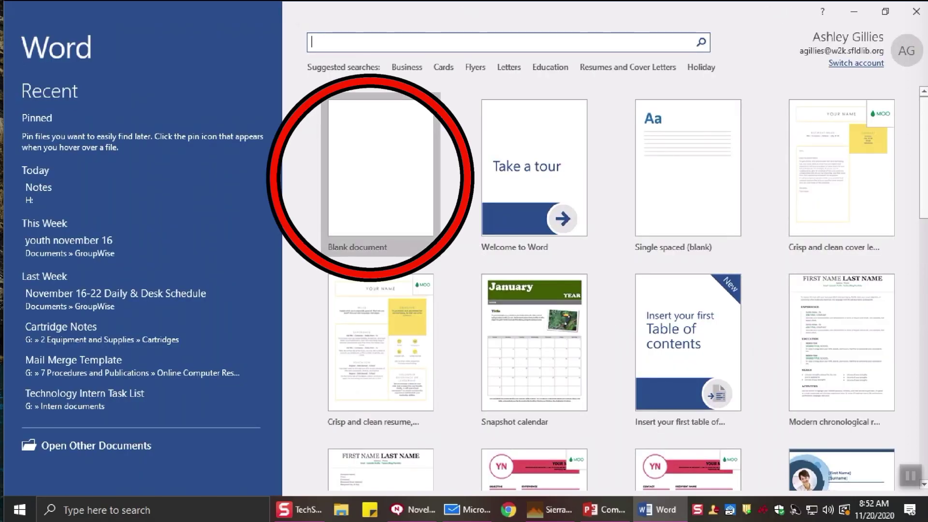
Step: Create a blank document and browse the View, Design and File tabs before returning to Home
click(381, 167)
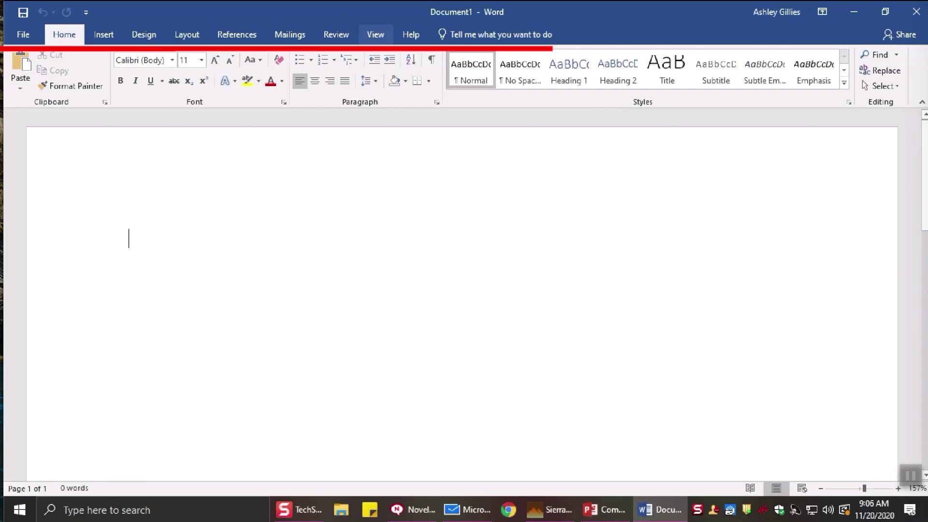
click(375, 34)
click(144, 34)
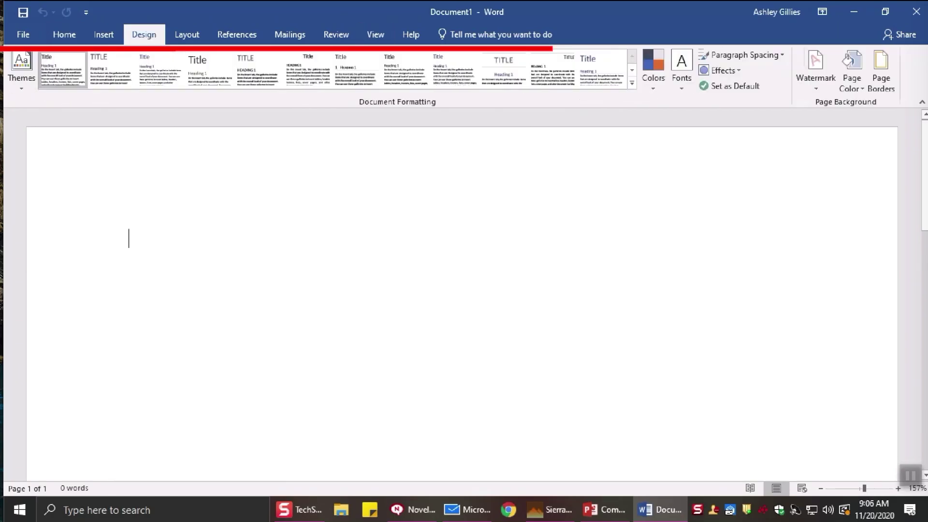
key(ctrl+o)
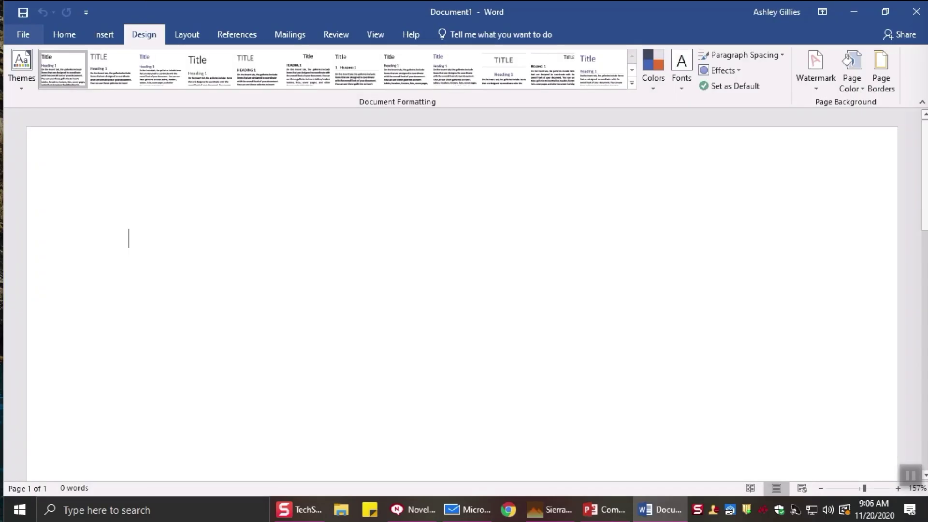
key(alt+h)
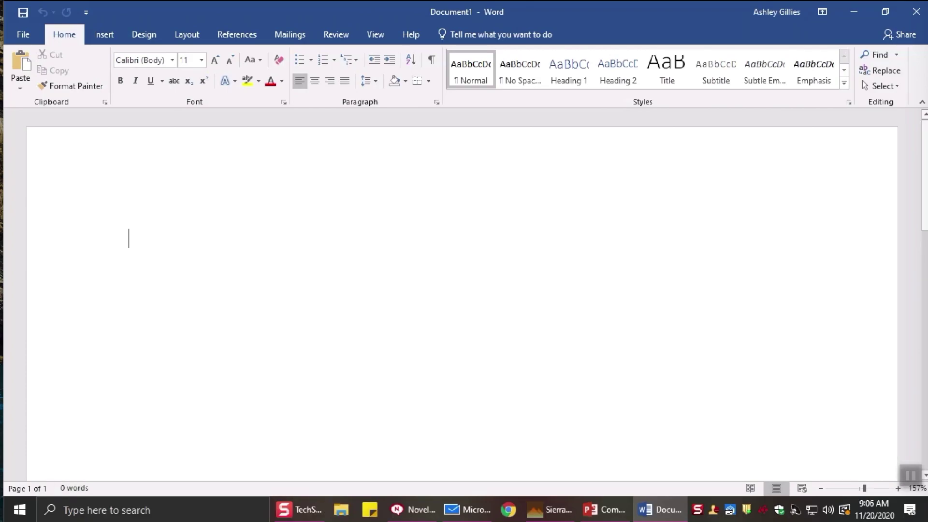
Step: Zoom the blank page out from 157% to 120% and scroll back to the top
click(821, 488)
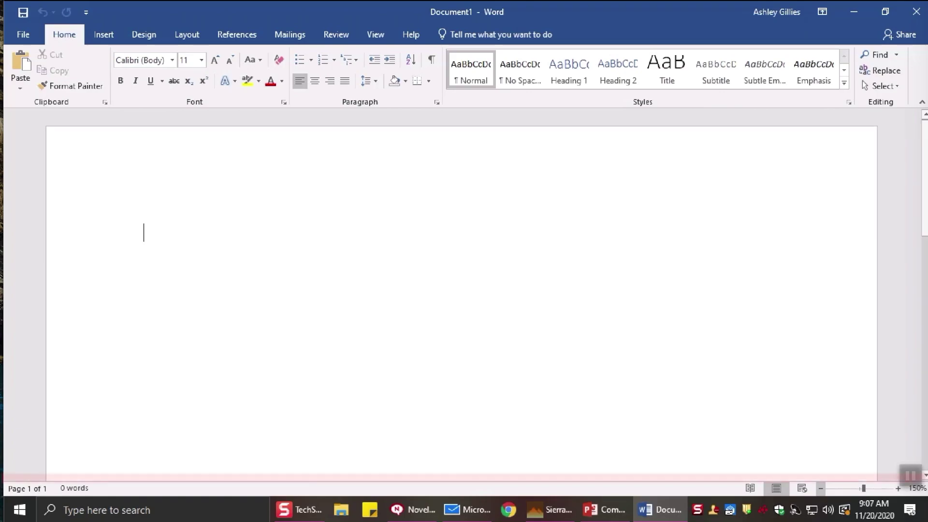
click(821, 489)
click(821, 488)
click(821, 488)
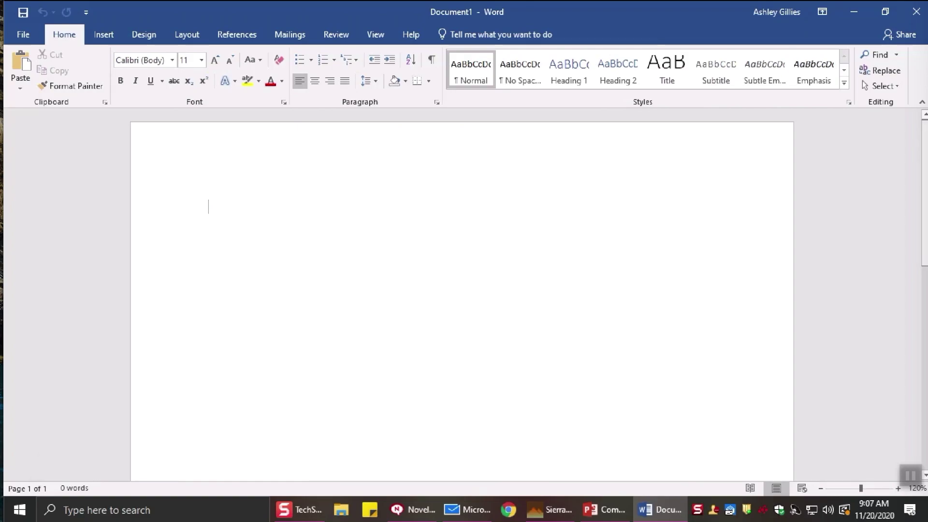
scroll(462, 294, down, 5)
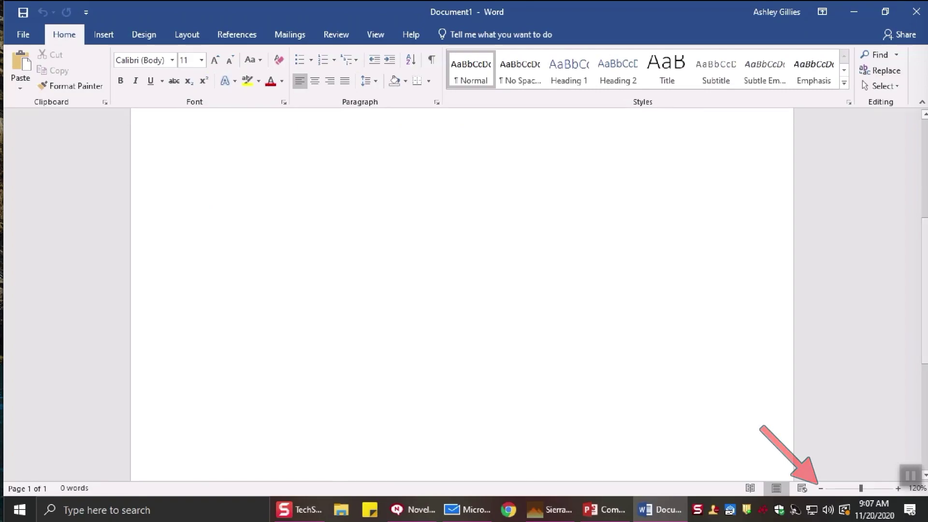
scroll(462, 294, down, 3)
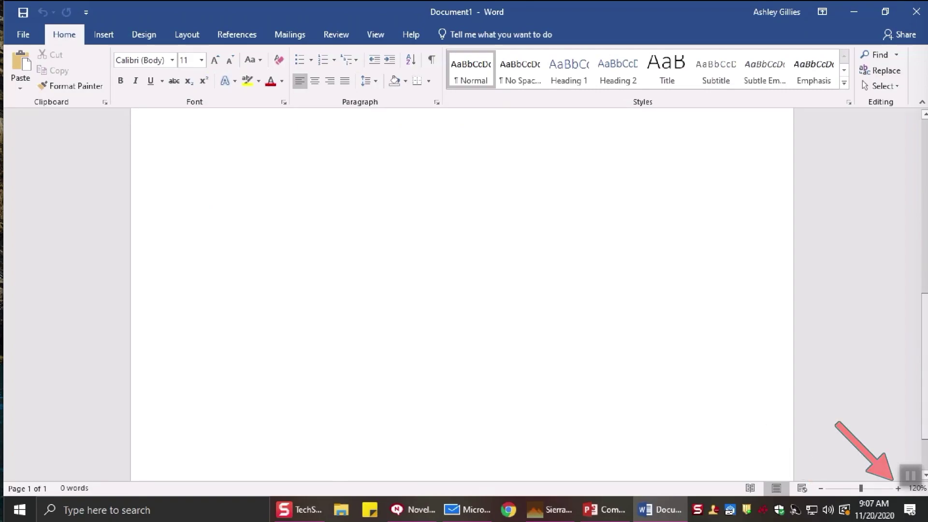
scroll(462, 295, down, 2)
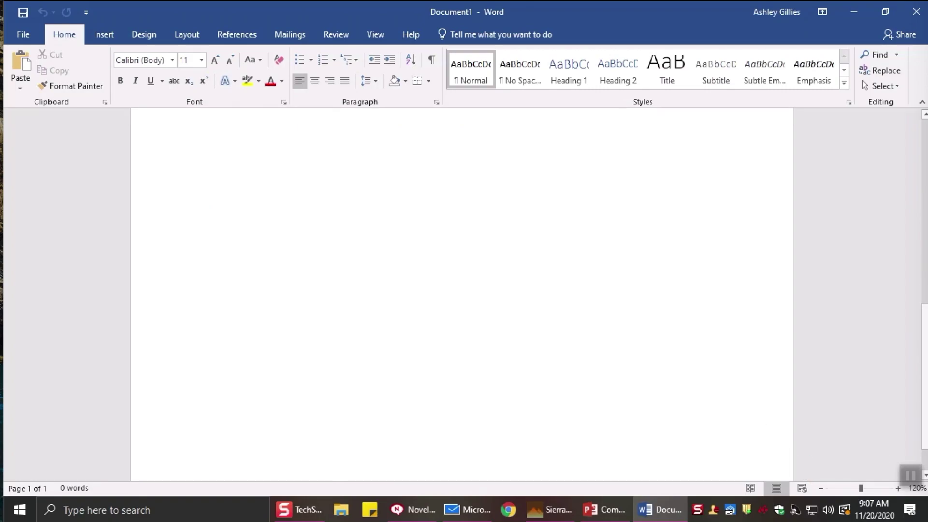
scroll(461, 295, up, 5)
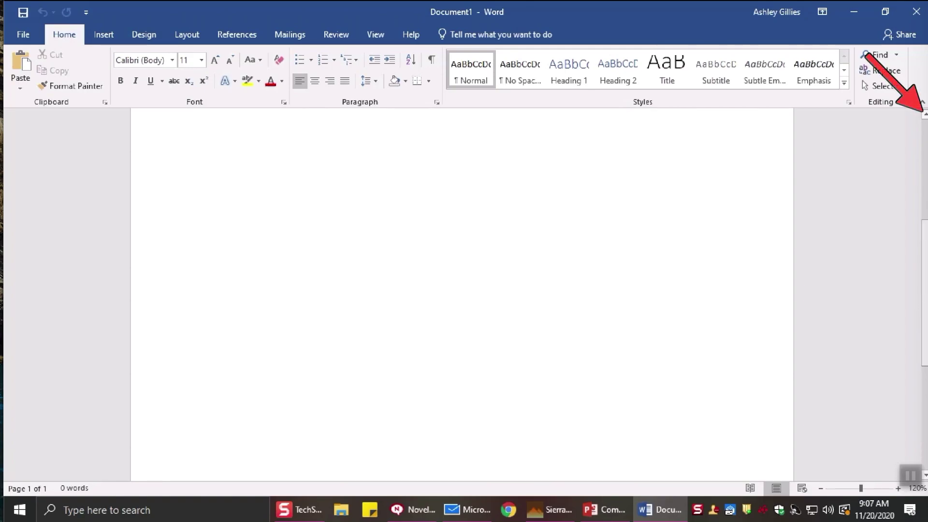
scroll(462, 295, up, 5)
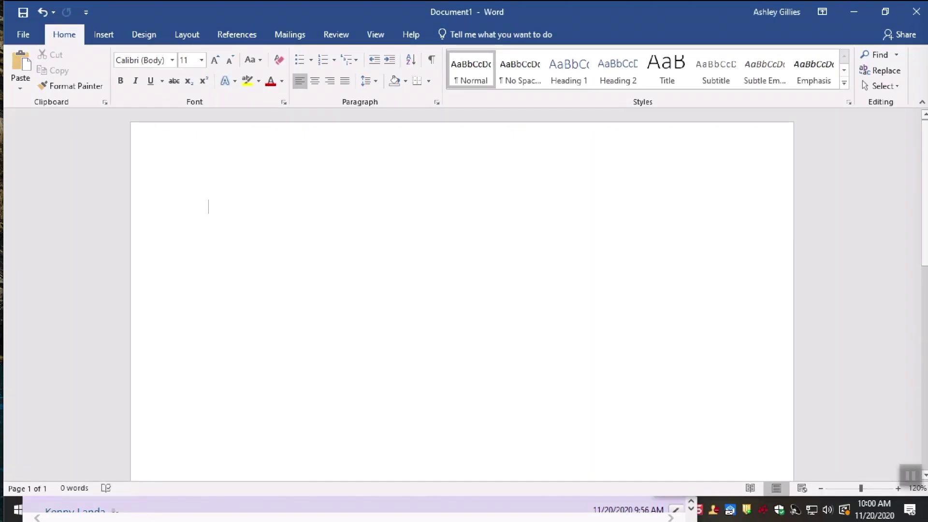
Step: Type the three 'Today I will…' sentences, then 'I will find things to look forward to today.' and select it
text(Today I )
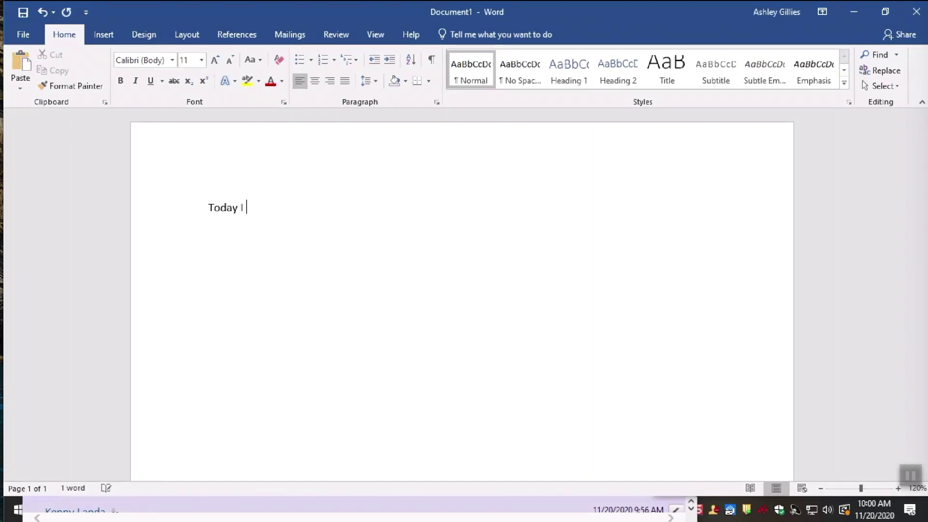
text(will do something)
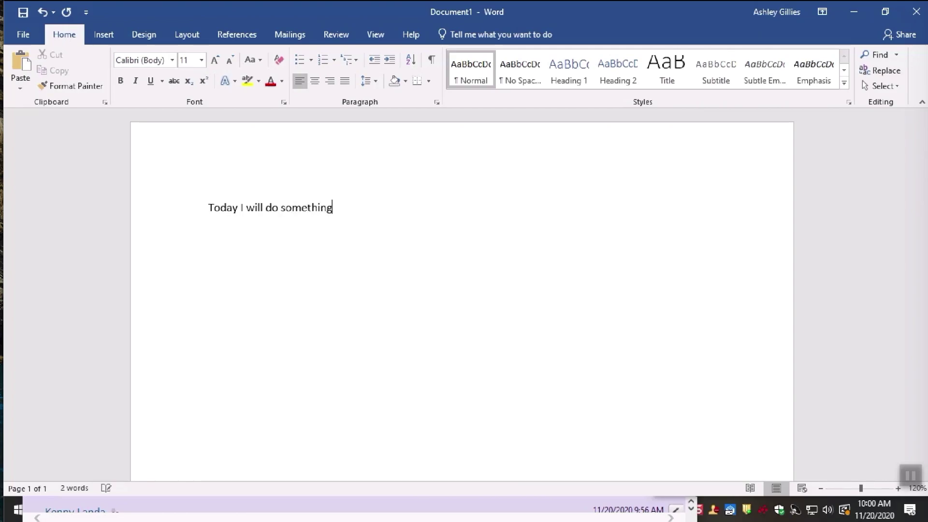
text( nice for myself. Today is )
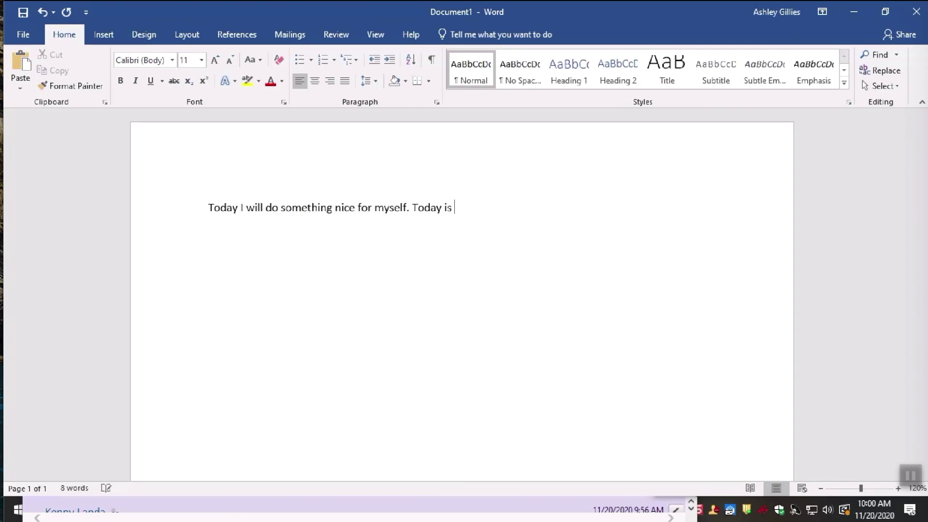
text(a good day )
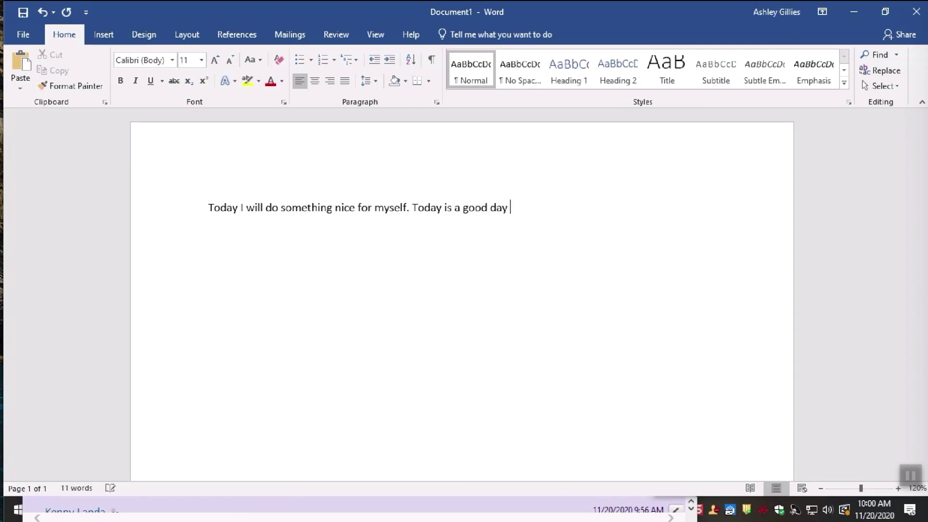
text(to try something)
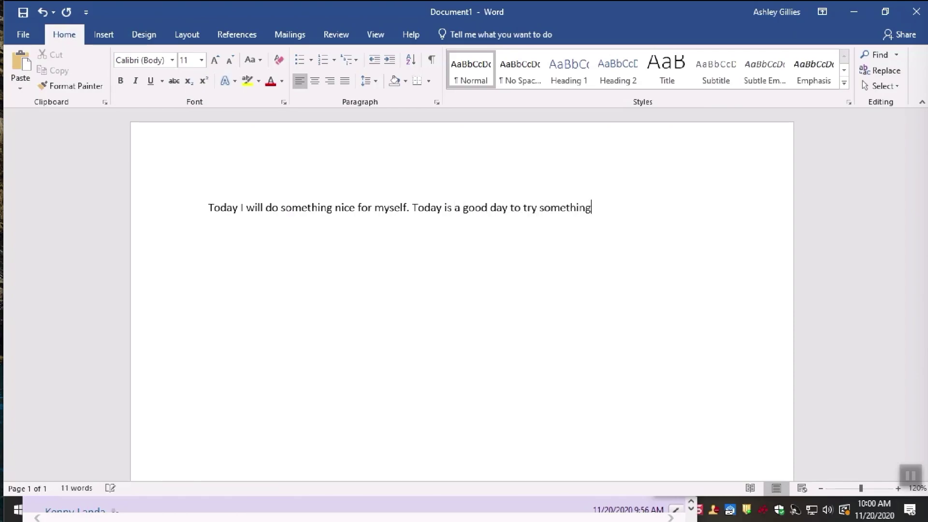
text( new. Today I will take care )
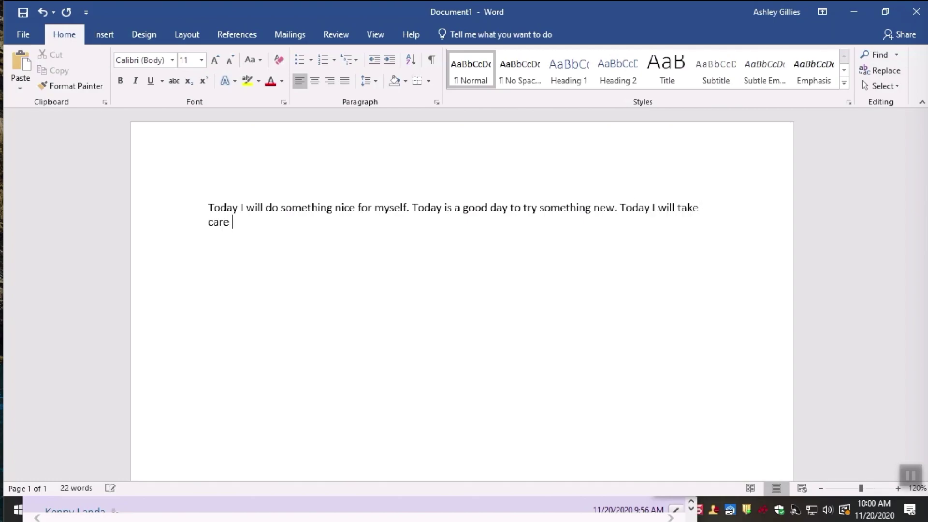
text(of myself.)
key(Return)
text(I will fi)
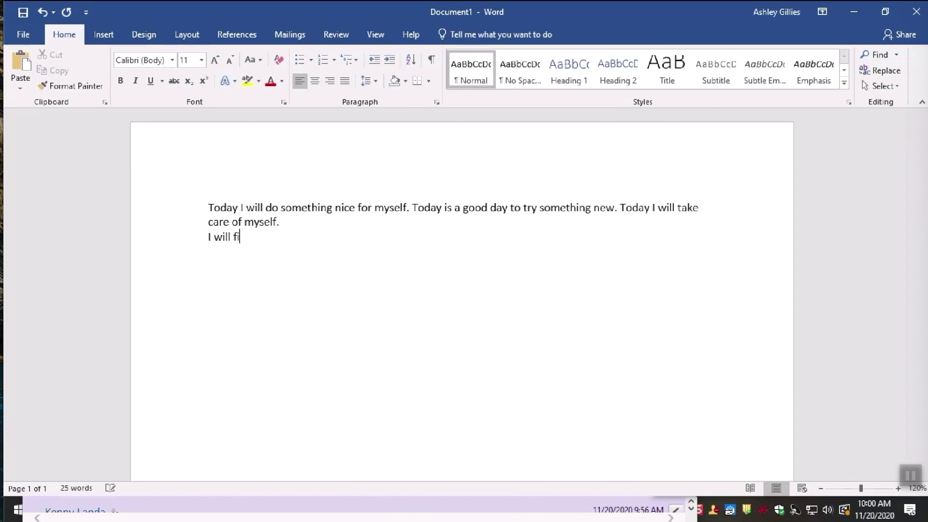
text(nd things to look forwardr)
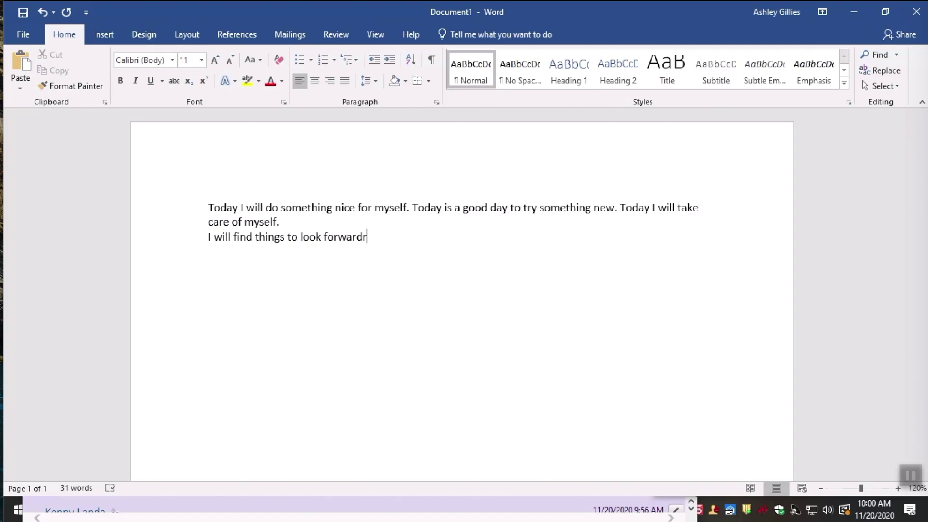
key(BackSpace)
text(to today.)
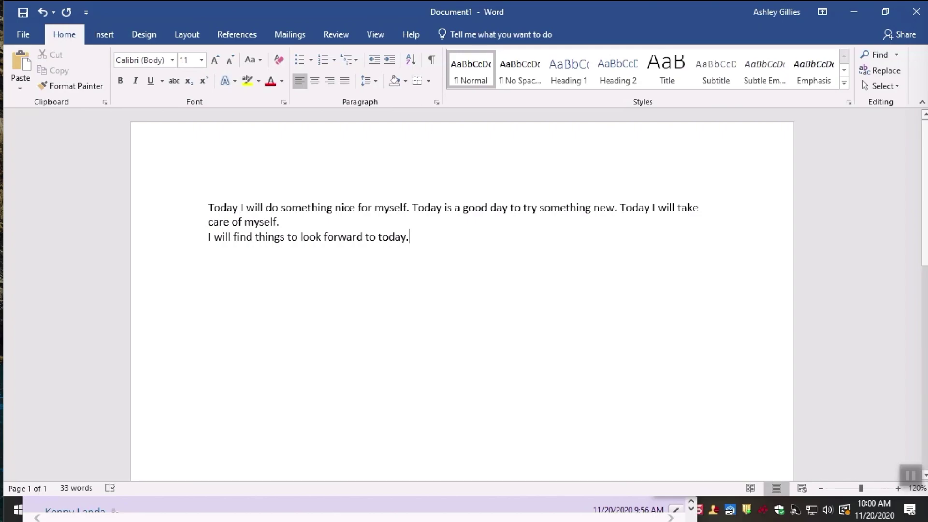
key(ctrl+shift+Left)
key(ctrl+shift+Left)
key(ctrl+shift+Left)
key(ctrl+shift+Left)
key(ctrl+shift+Left)
key(ctrl+shift+Left)
key(ctrl+shift+Left)
key(ctrl+shift+Left)
key(ctrl+shift+Left)
key(ctrl+shift+Left)
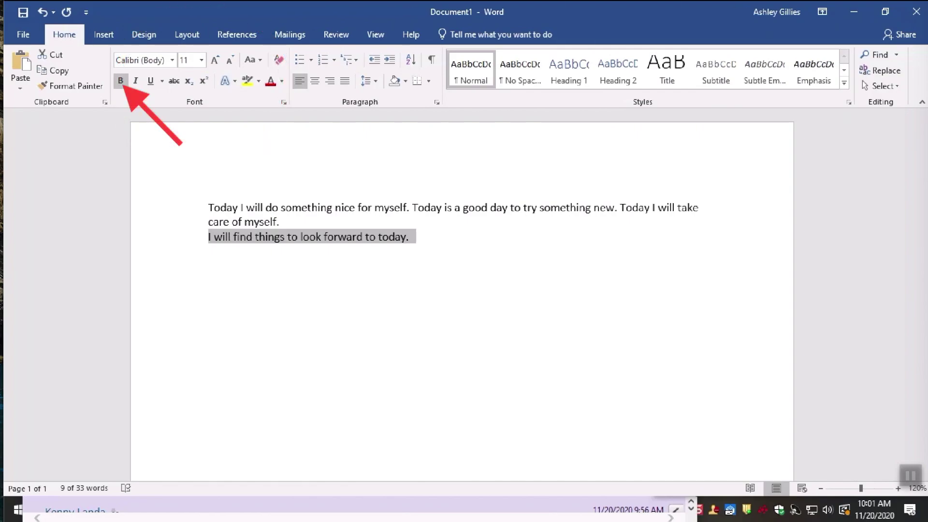
Step: Make the selected sentence bold, italic, underlined and 22 pt
key(ctrl+b)
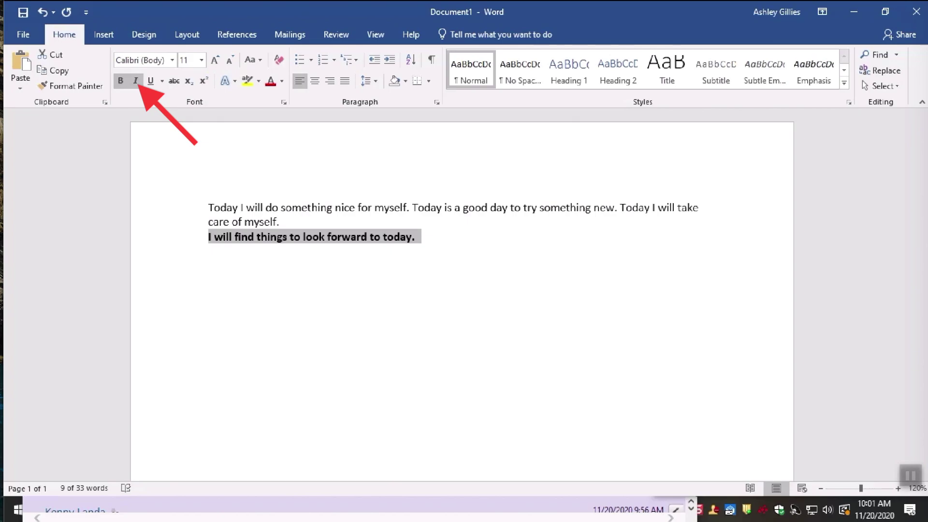
key(ctrl+i)
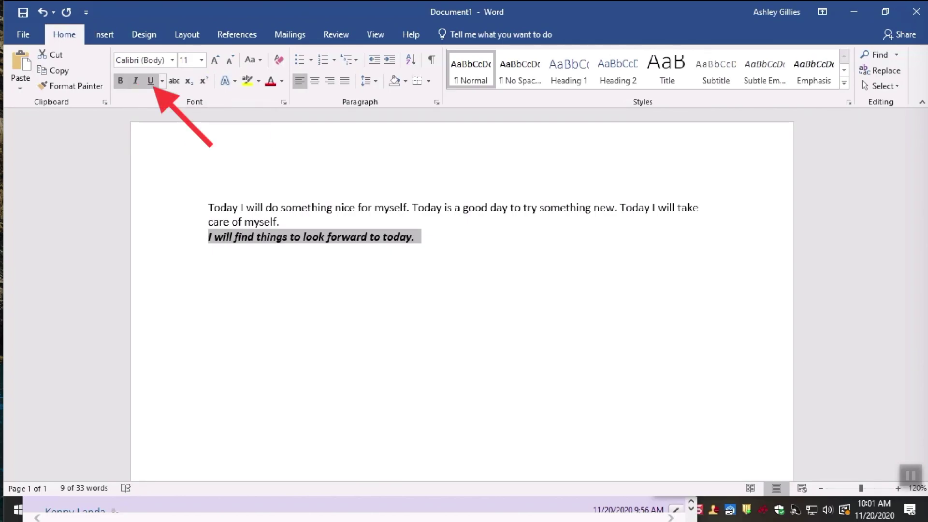
key(ctrl+u)
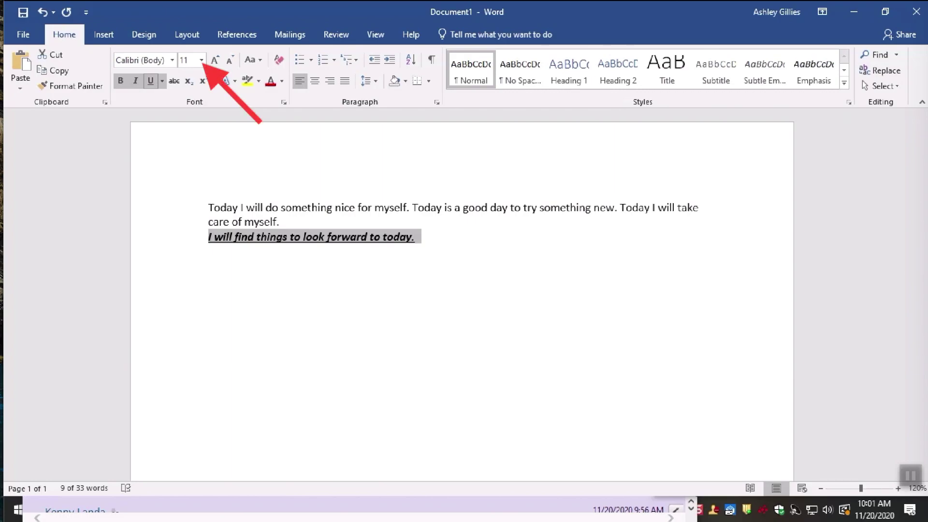
key(ctrl+shift+p)
key(alt+Down)
key(Down)
key(Down)
key(Down)
key(Down)
key(Down)
key(Down)
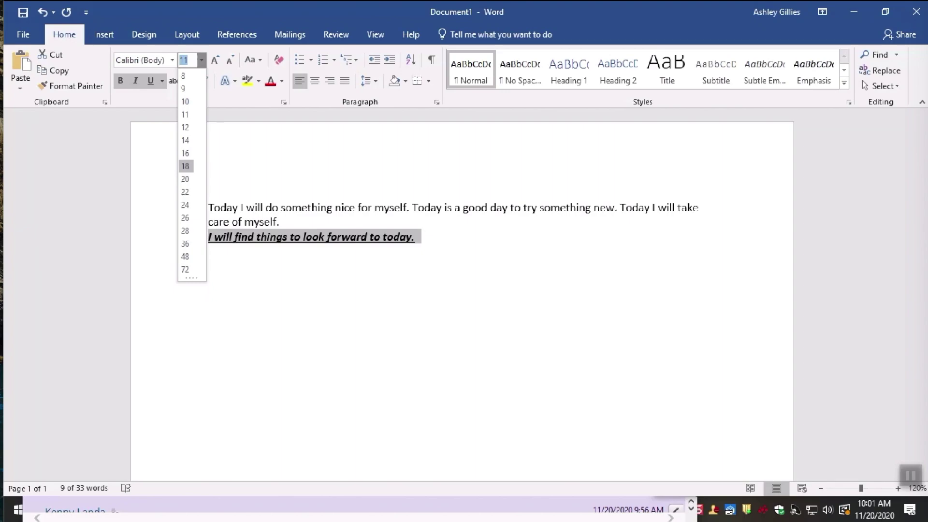
key(Return)
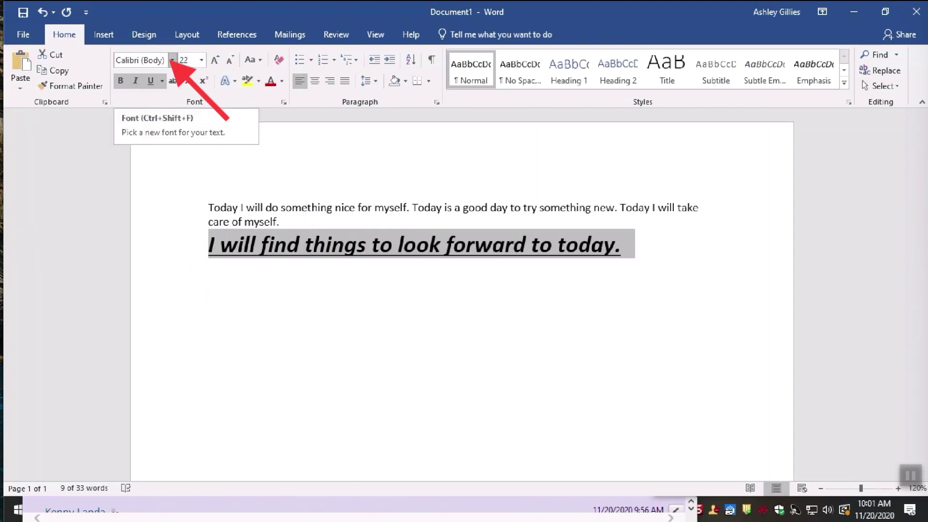
Step: Change the sentence's font to Broadway and its colour to blue, then deselect it
click(172, 60)
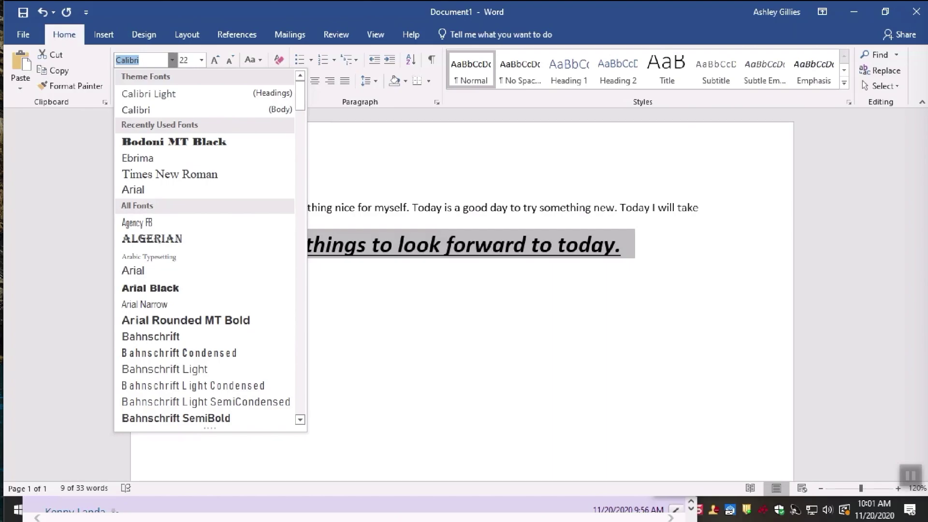
scroll(208, 251, down, 3)
scroll(210, 246, down, 4)
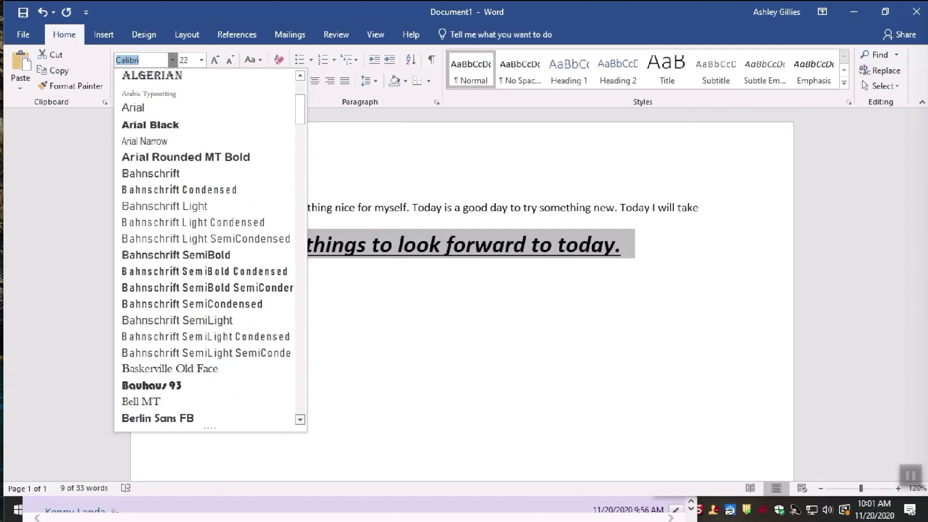
scroll(210, 246, down, 1)
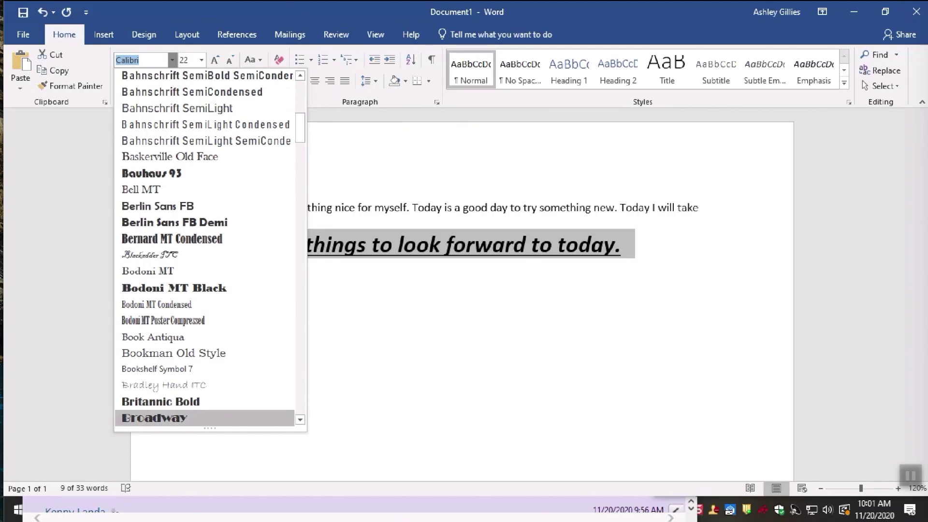
click(154, 418)
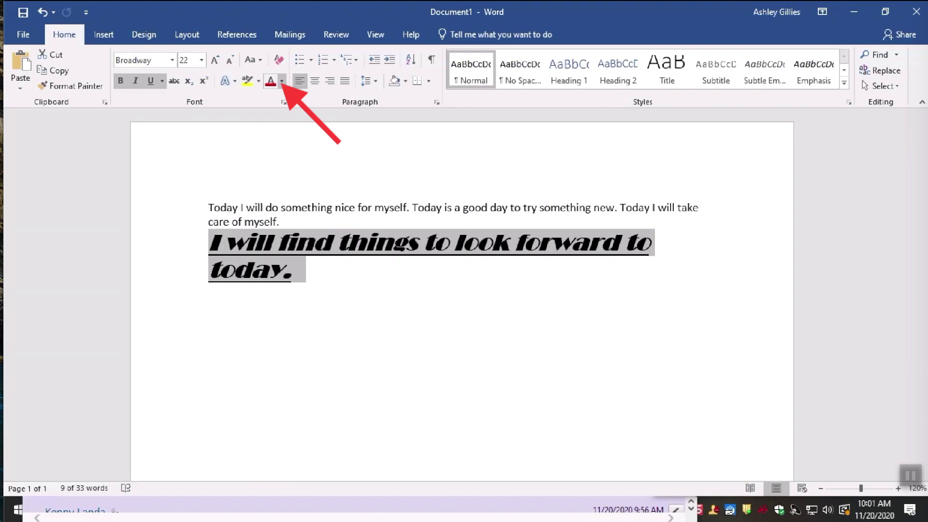
click(281, 81)
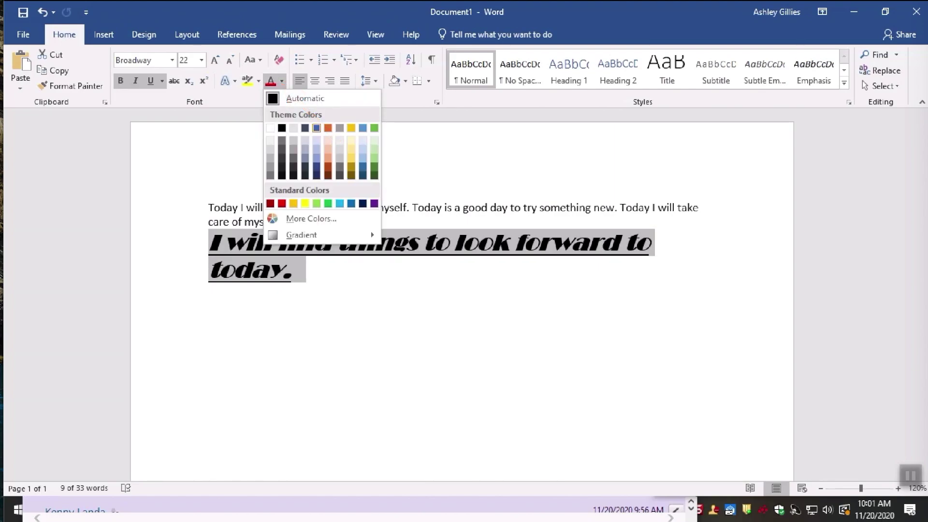
click(316, 128)
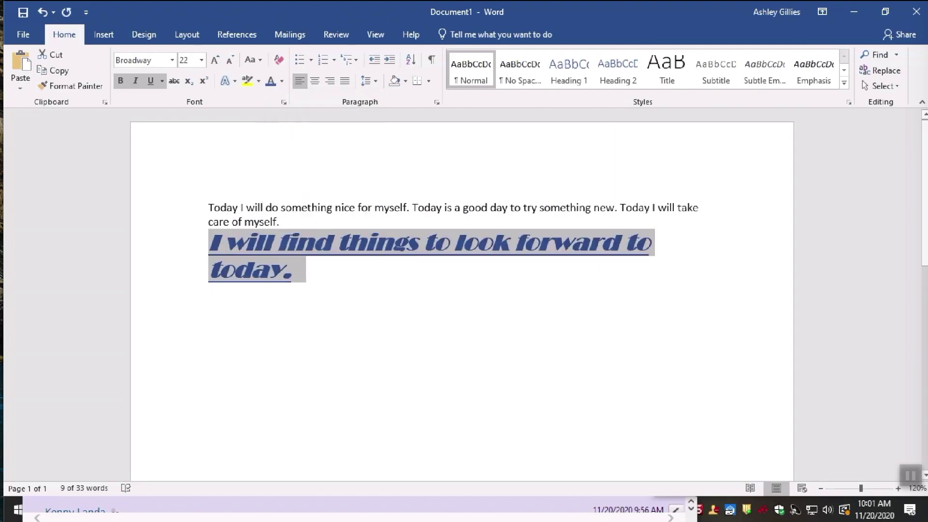
click(293, 270)
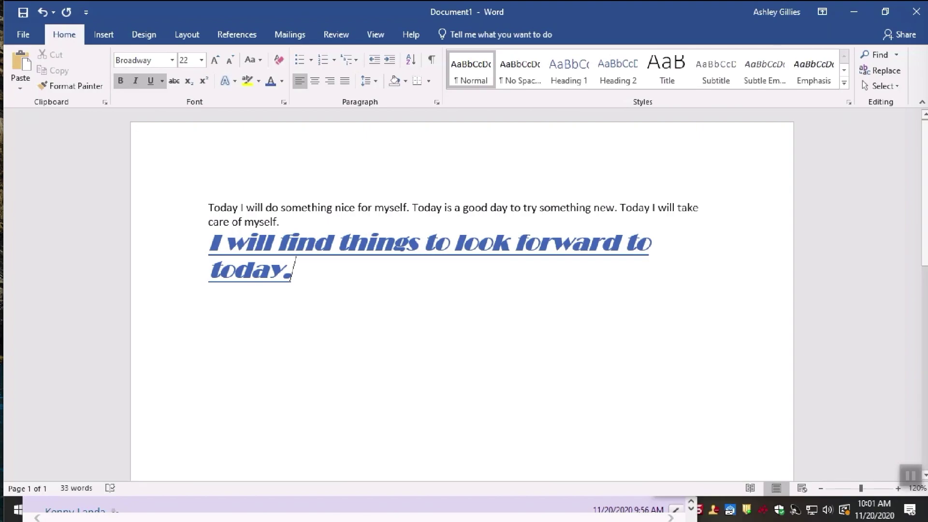
drag(280, 221, 620, 207)
key(ctrl+c)
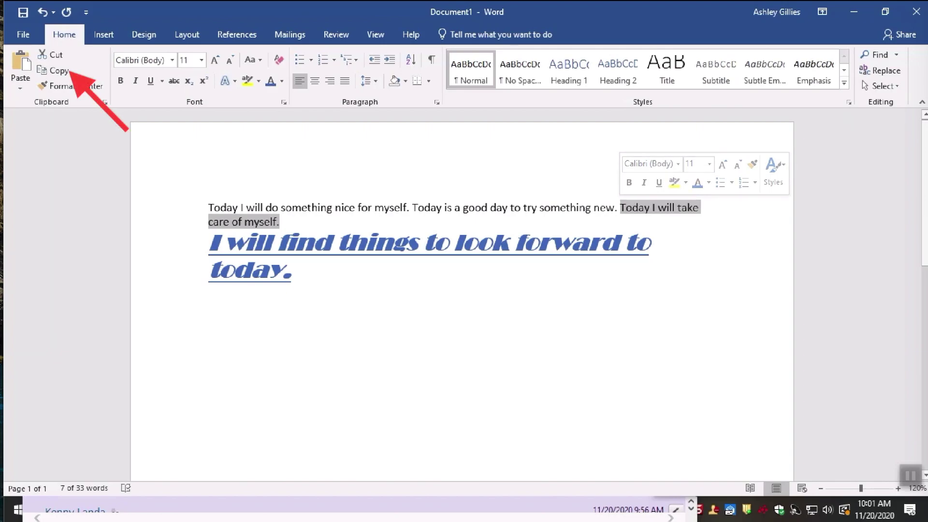
click(59, 70)
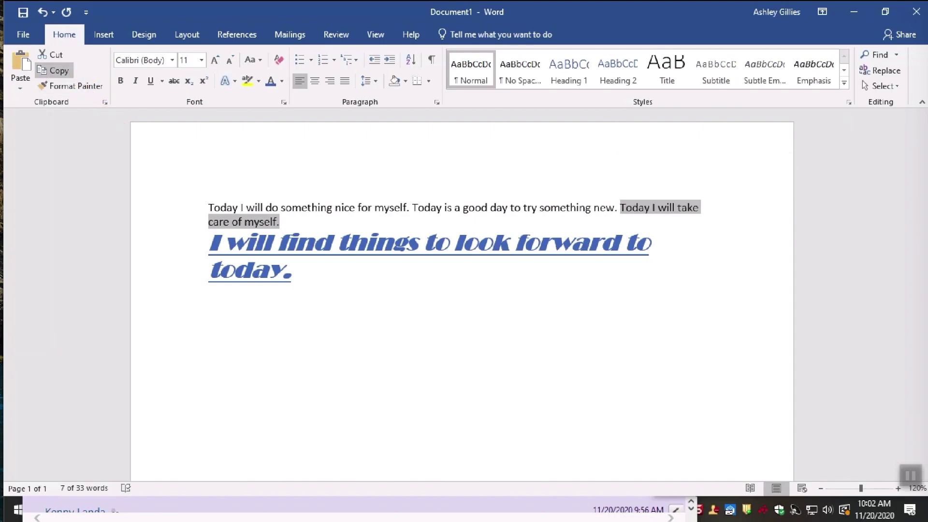
click(217, 270)
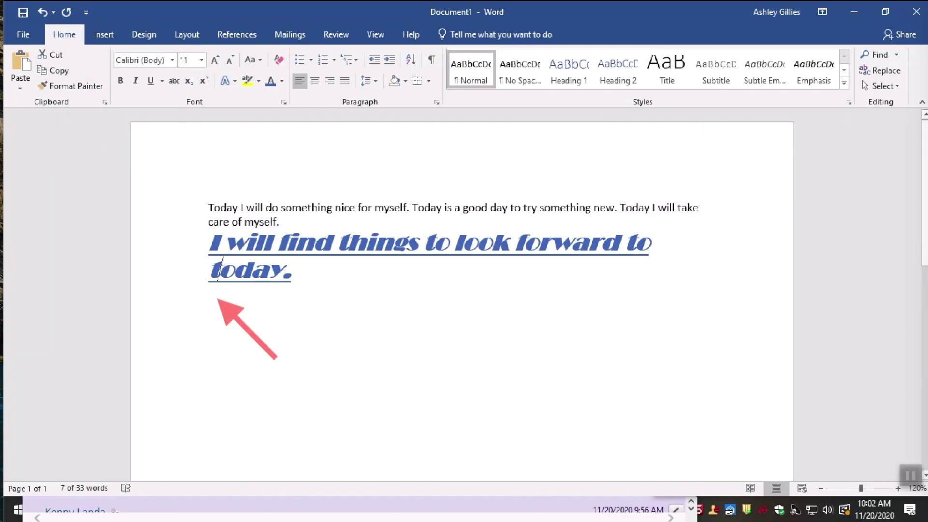
key(End)
key(Return)
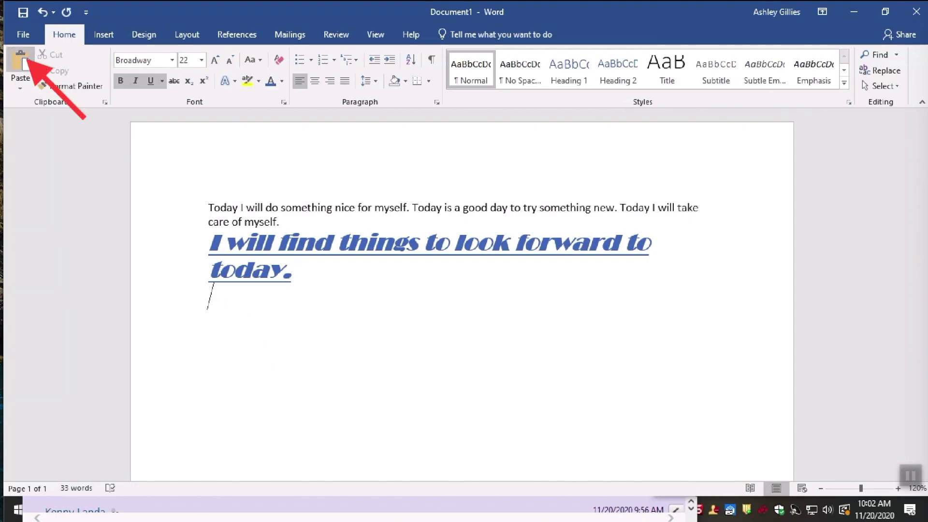
click(20, 62)
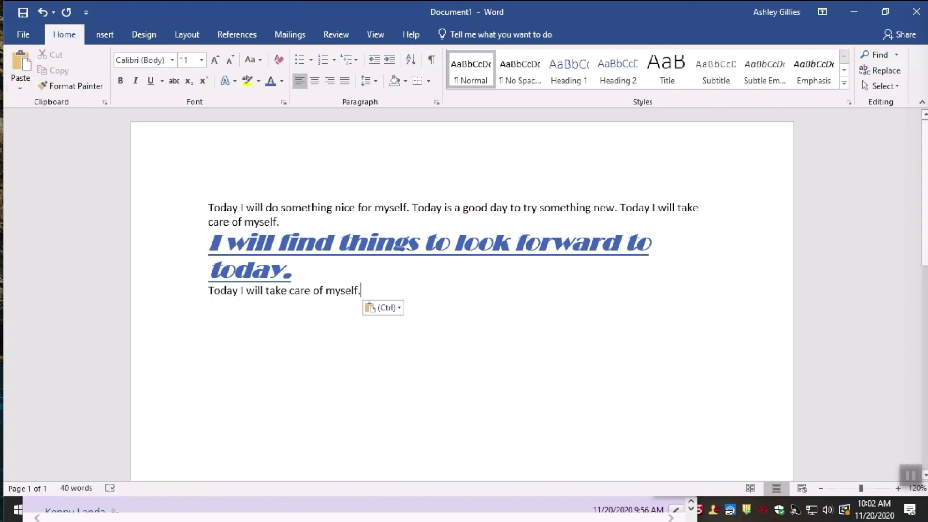
key(ctrl+shift+Left)
key(ctrl+shift+Left)
key(ctrl+shift+Left)
key(ctrl+shift+Left)
key(ctrl+shift+Left)
key(ctrl+shift+Left)
key(ctrl+shift+Left)
key(ctrl+shift+Left)
key(ctrl+c)
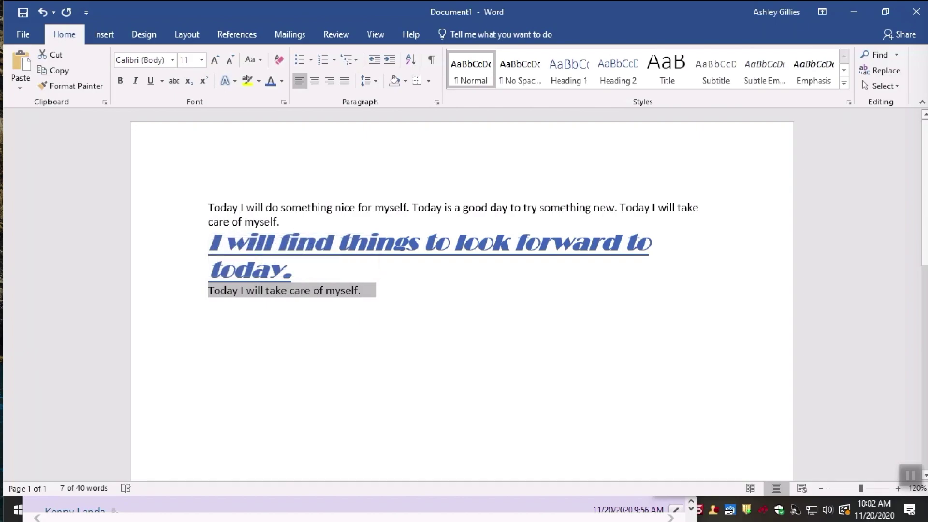
key(Right)
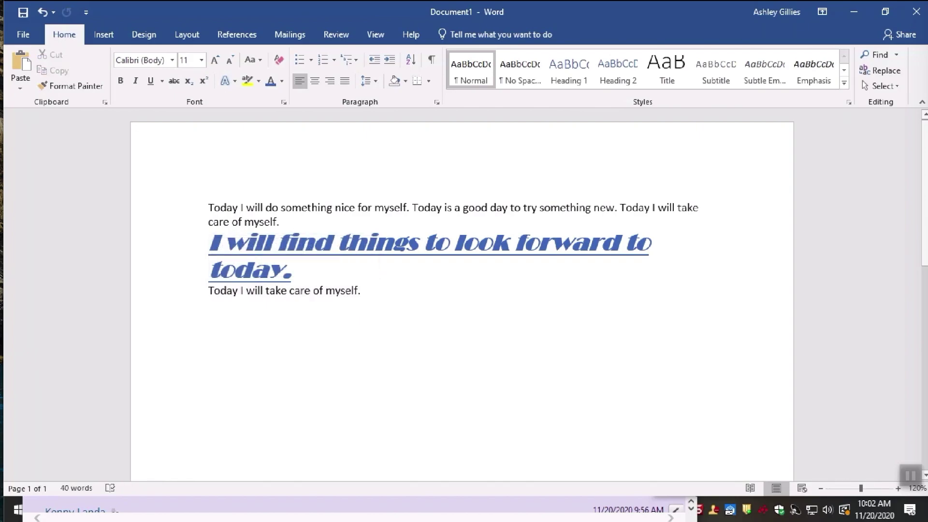
key(ctrl+v)
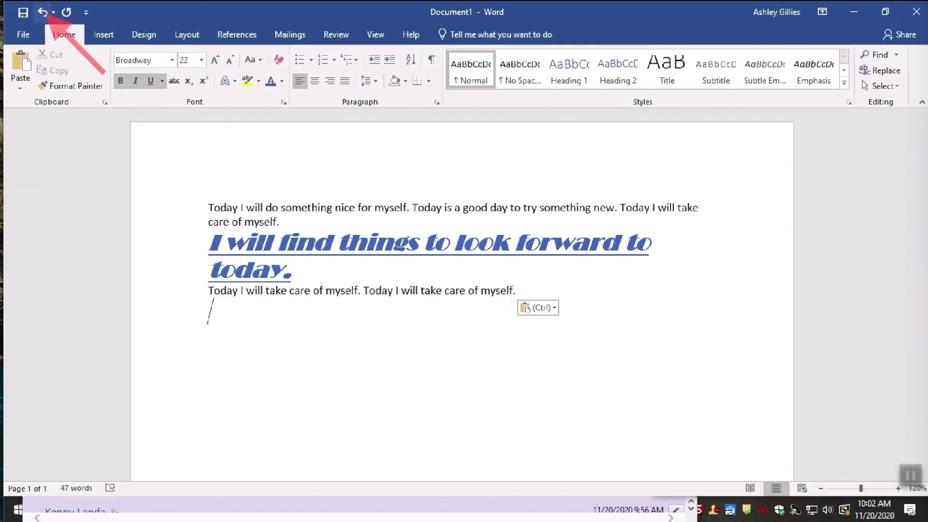
click(43, 12)
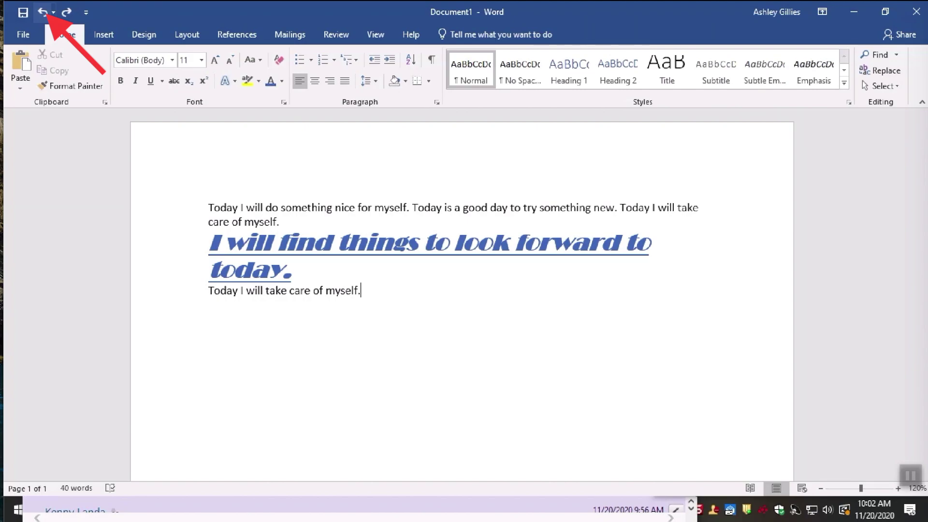
click(43, 12)
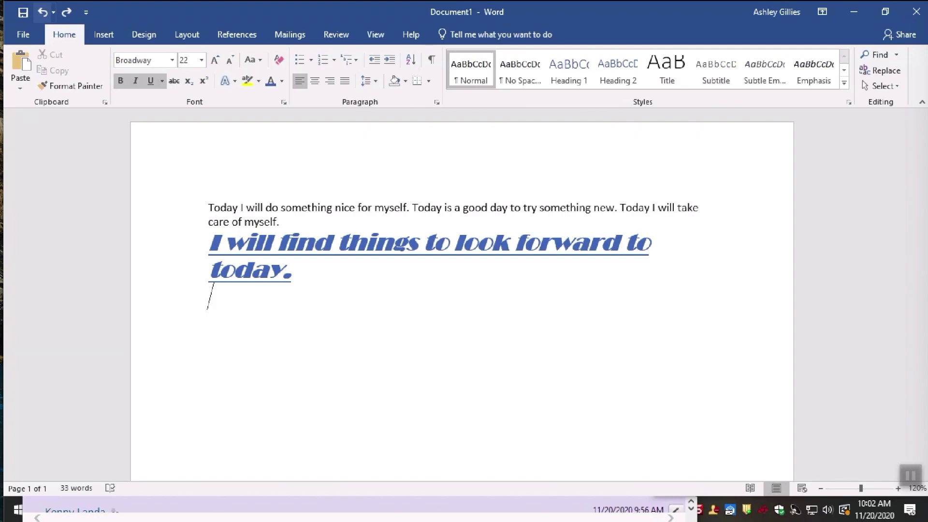
key(Return)
Step: Type 'Cuddly Cat', 'Cute Dog' and 'Octopus' on three separate lines
text(Cuddly Cat)
key(Return)
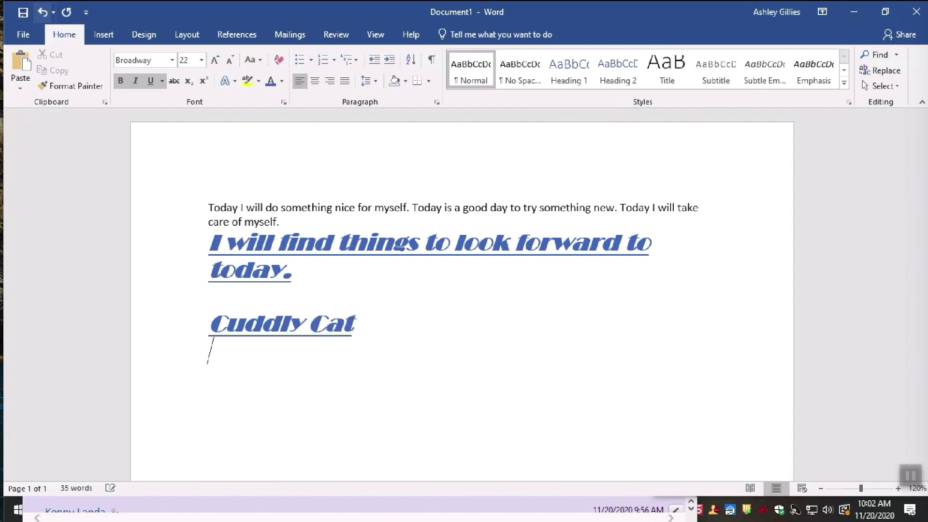
text(Cute Dog)
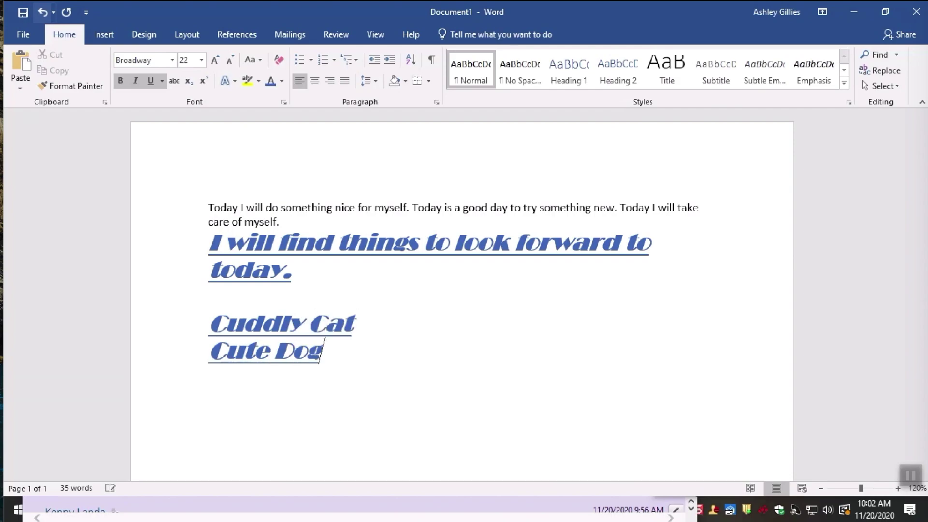
key(Return)
text(Oc)
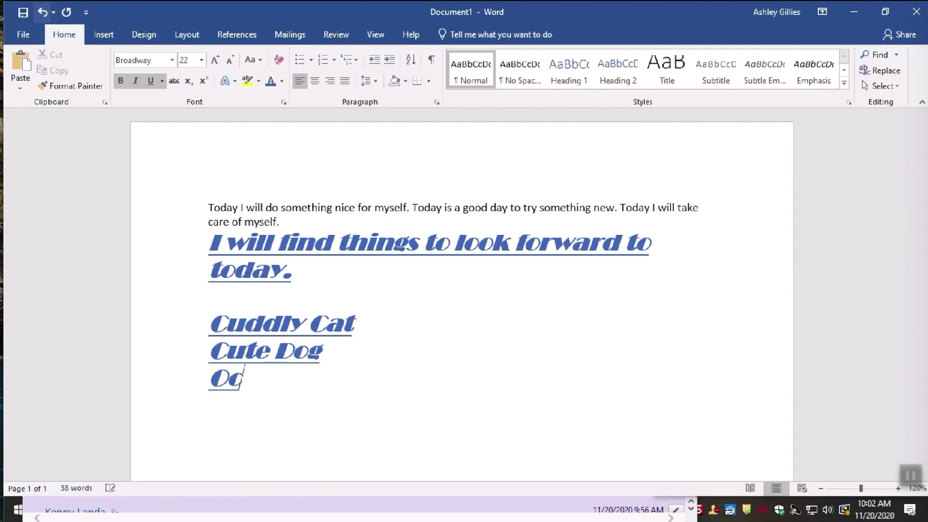
text(topus)
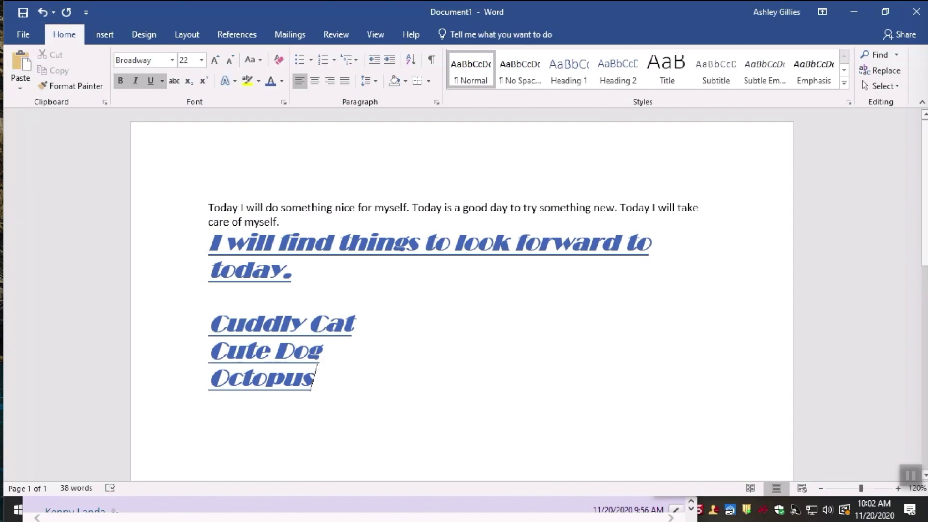
Step: Turn the Cuddly Cat, Cute Dog and Octopus lines into a list with square bullets
drag(314, 378, 213, 323)
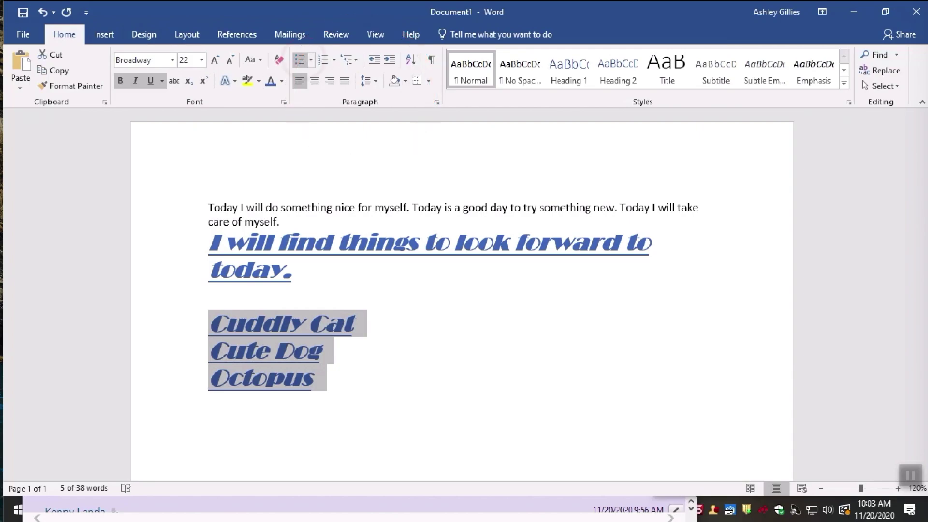
click(300, 59)
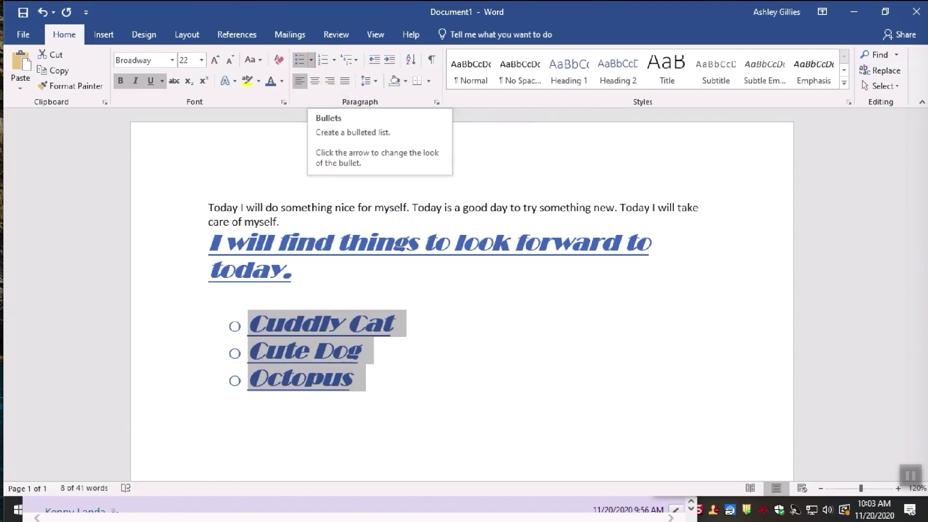
click(310, 60)
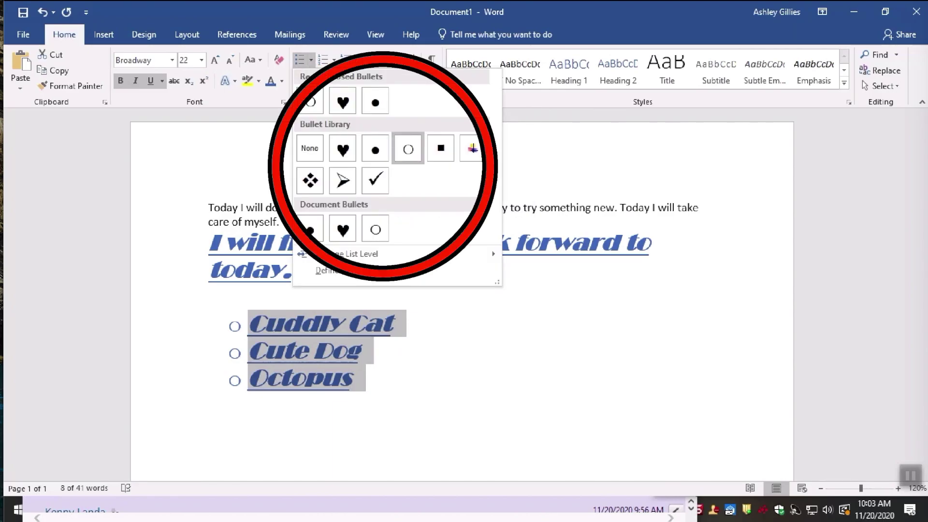
click(440, 148)
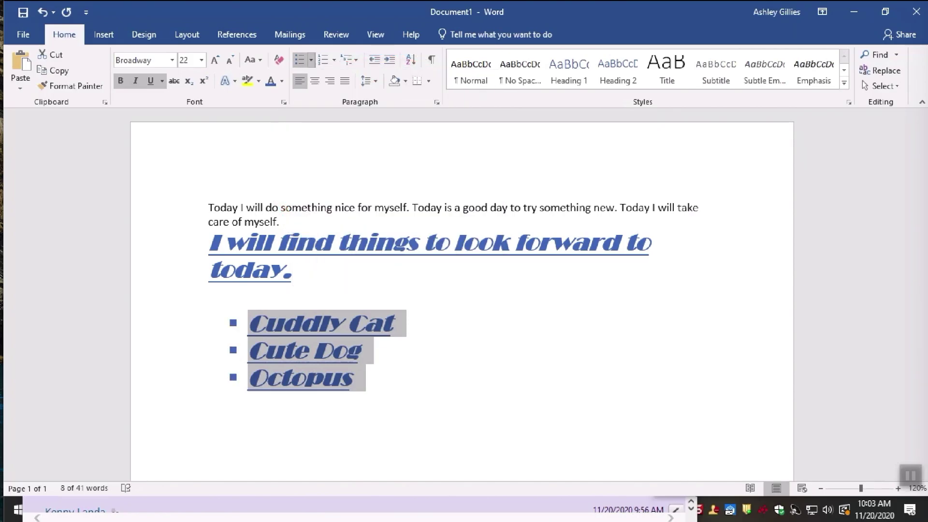
click(311, 59)
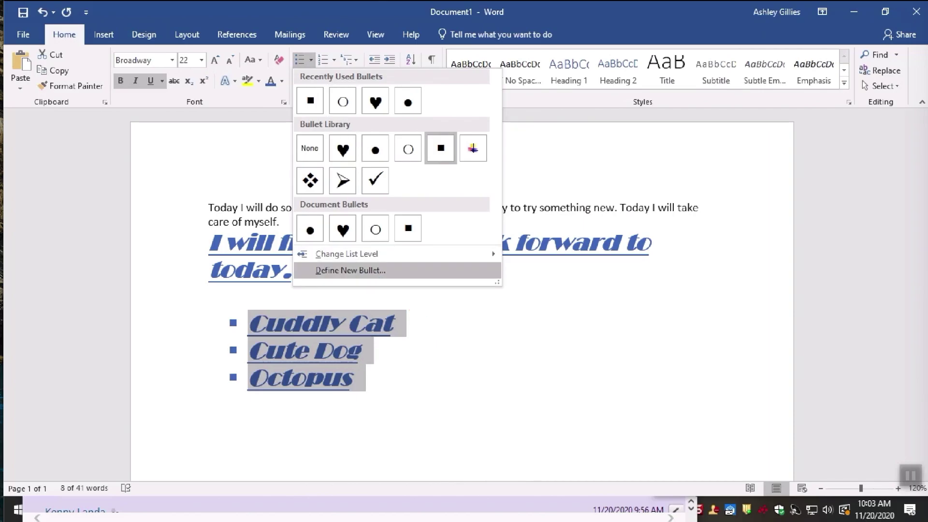
Step: Define a new bullet using the Wingdings sun symbol and apply it to the animal list
click(351, 270)
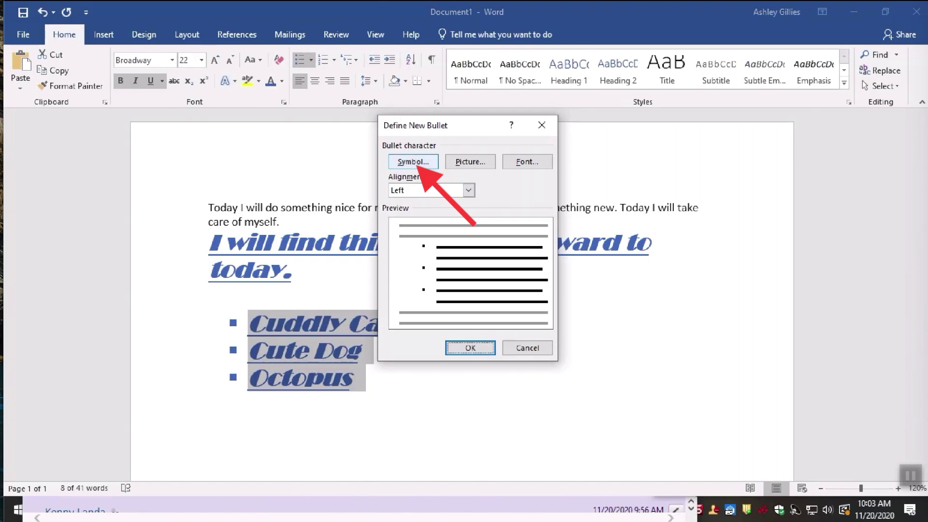
click(413, 162)
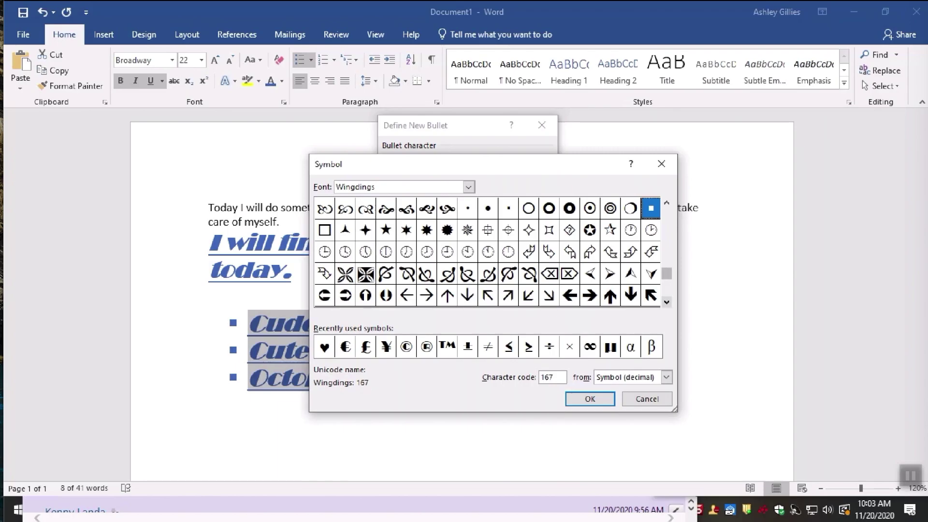
click(666, 302)
click(667, 301)
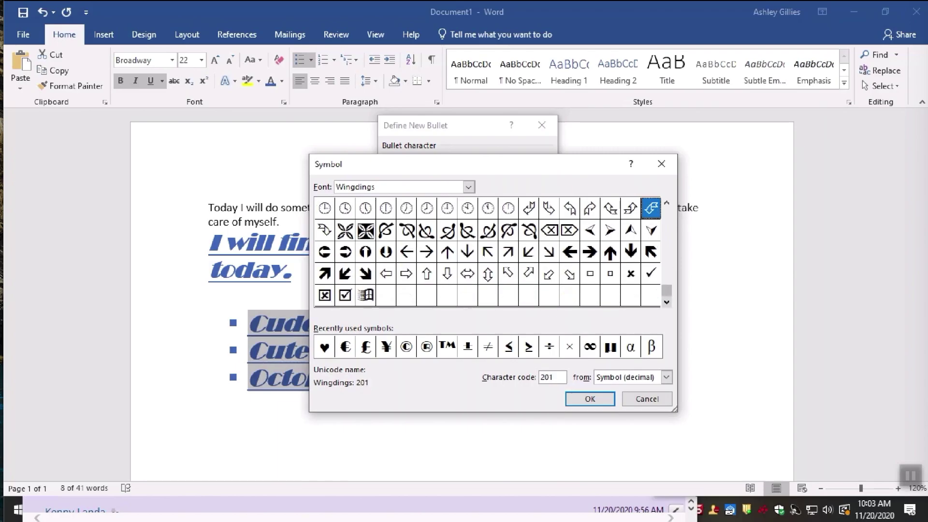
click(666, 202)
click(667, 202)
click(666, 202)
click(667, 202)
click(666, 202)
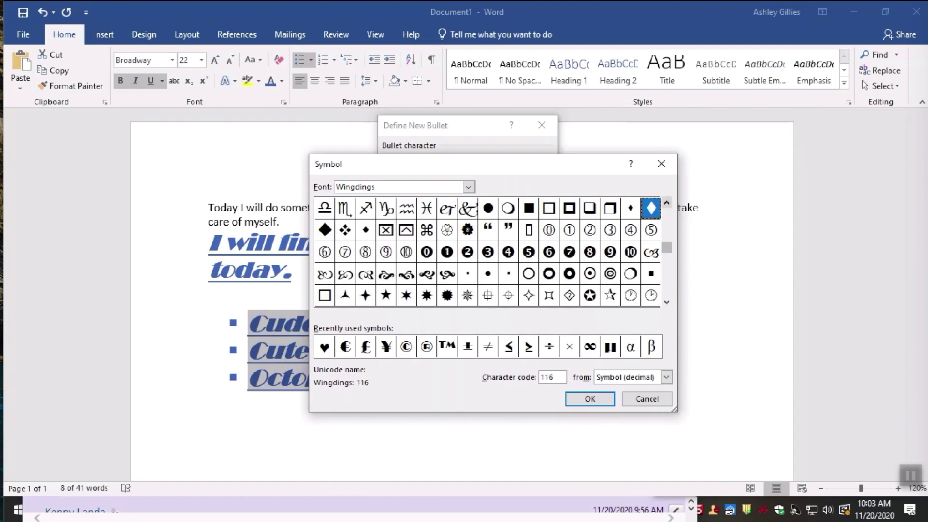
click(666, 202)
click(667, 202)
click(666, 202)
click(667, 202)
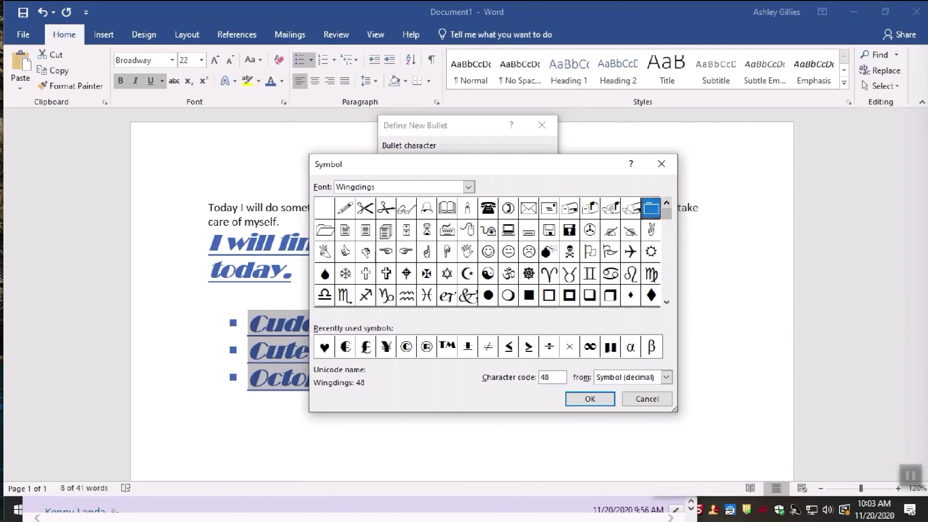
click(651, 252)
click(590, 399)
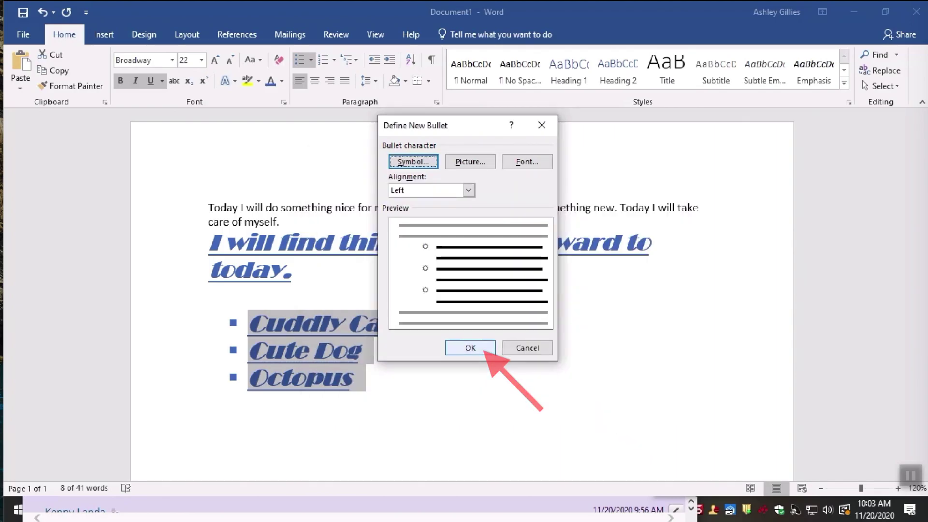
click(483, 351)
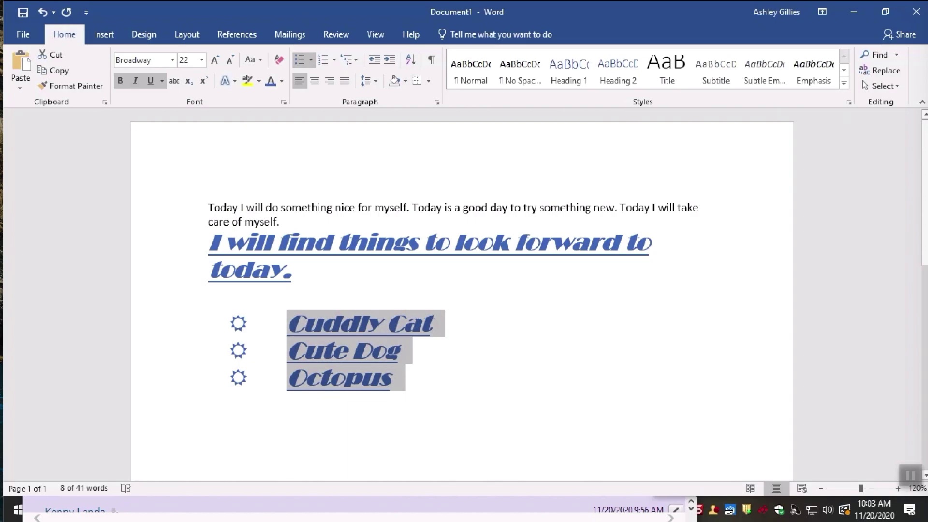
click(394, 378)
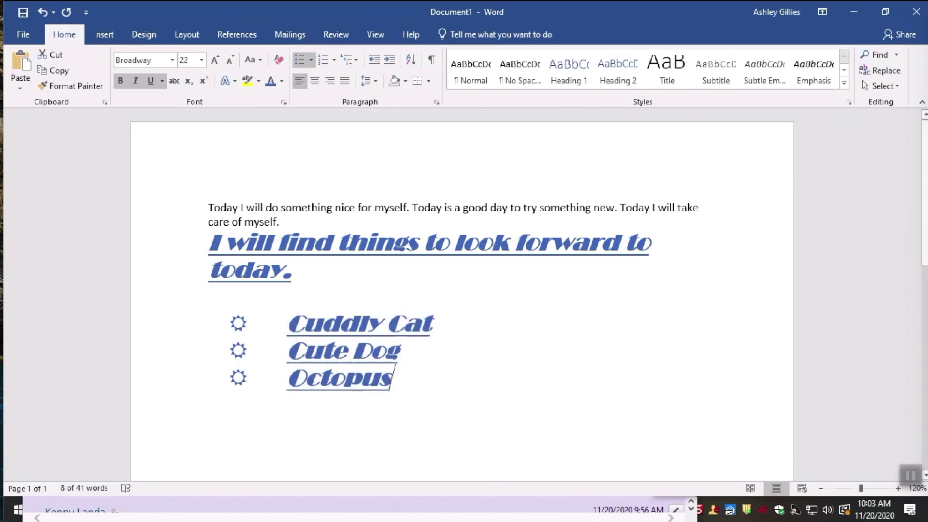
Step: Below the bulleted list, add the lines 'Pretty Pink', 'Bold Blue' and 'Particular Purple'
key(Return)
key(BackSpace)
key(BackSpace)
key(BackSpace)
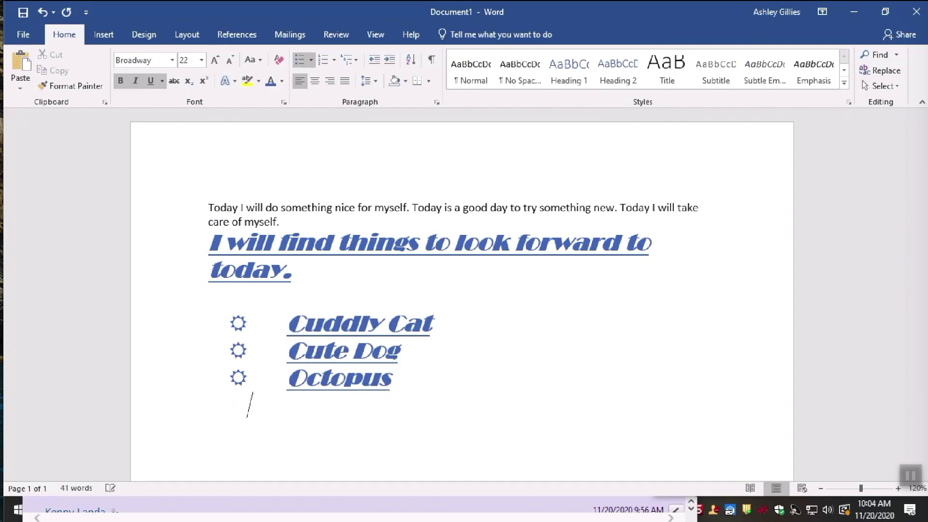
key(Return)
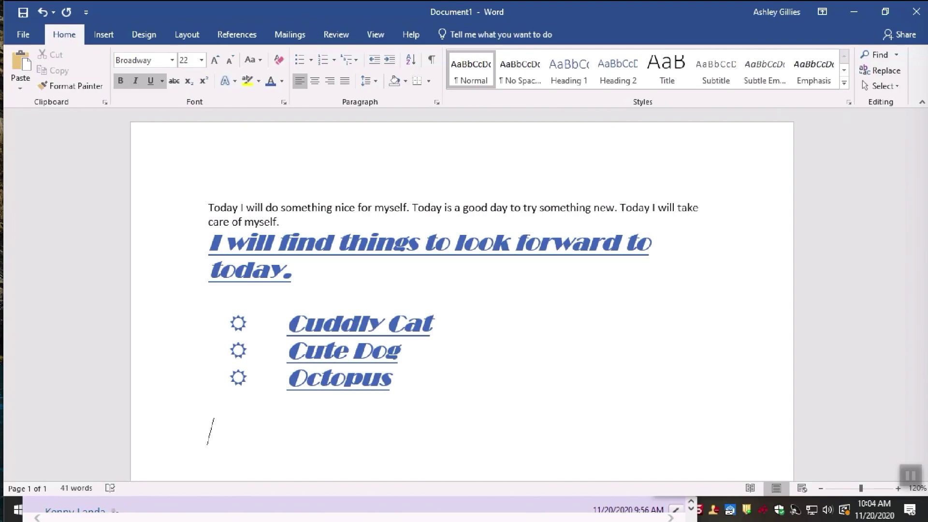
text(Pretty Pi)
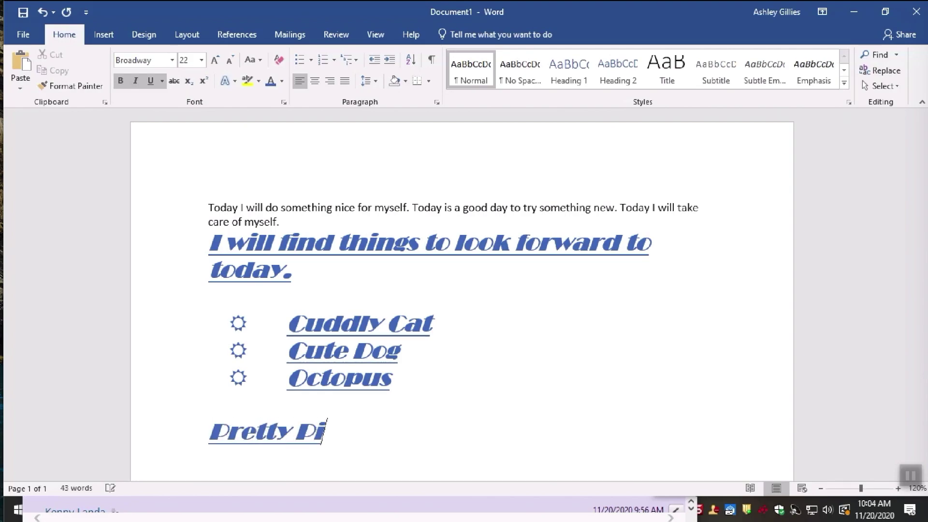
text(nk)
key(Return)
text(Bold)
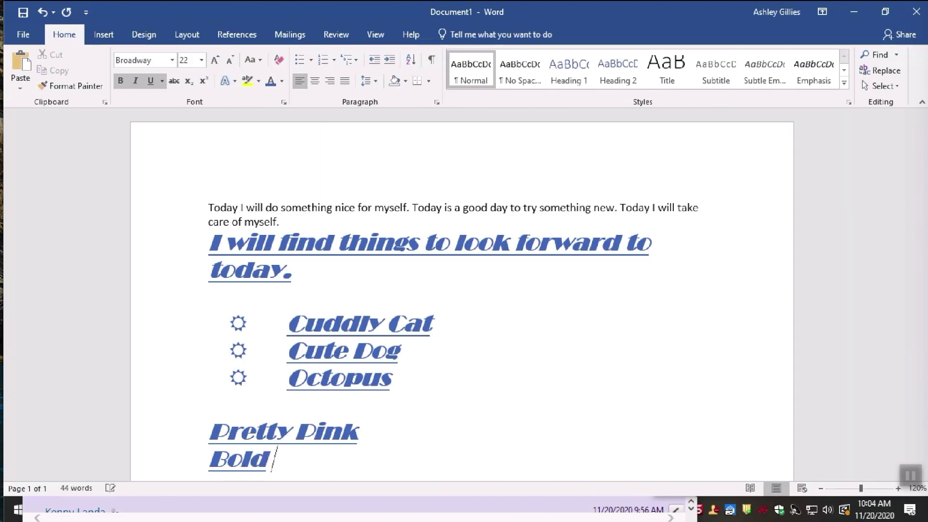
text( Blue)
key(Return)
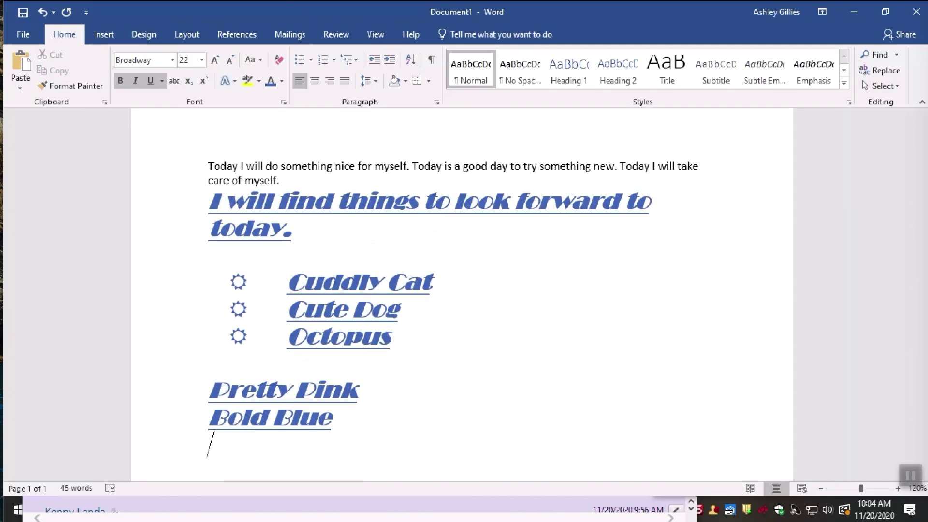
text(Particular Purple)
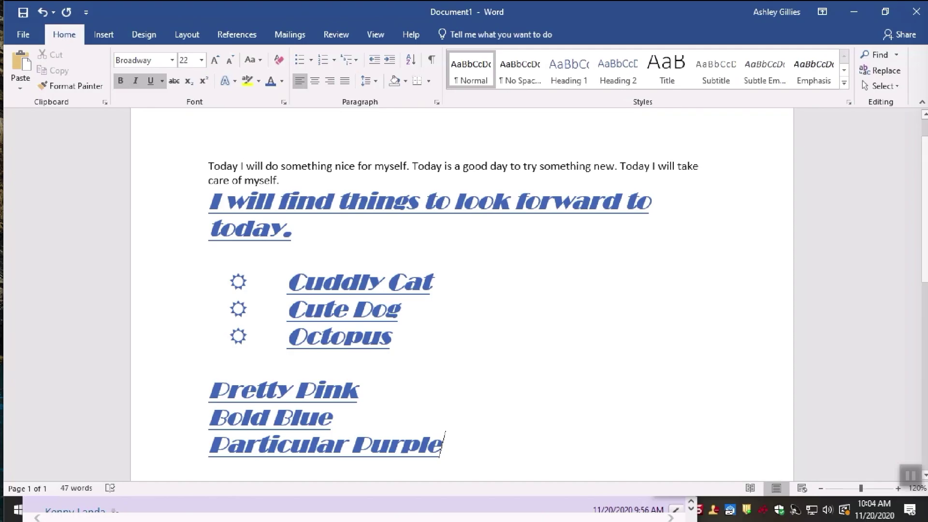
Step: Number the three colour lines using the 1. 2. 3. format
drag(443, 443, 210, 388)
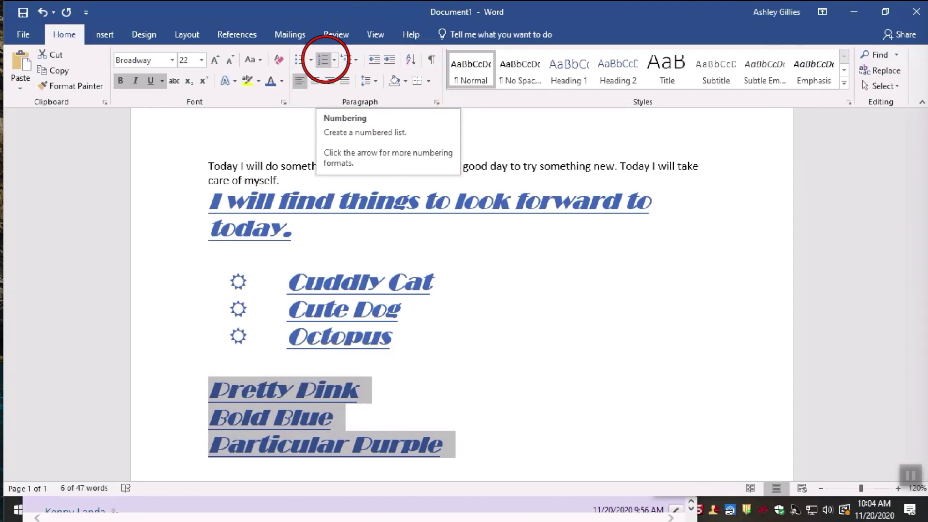
click(322, 60)
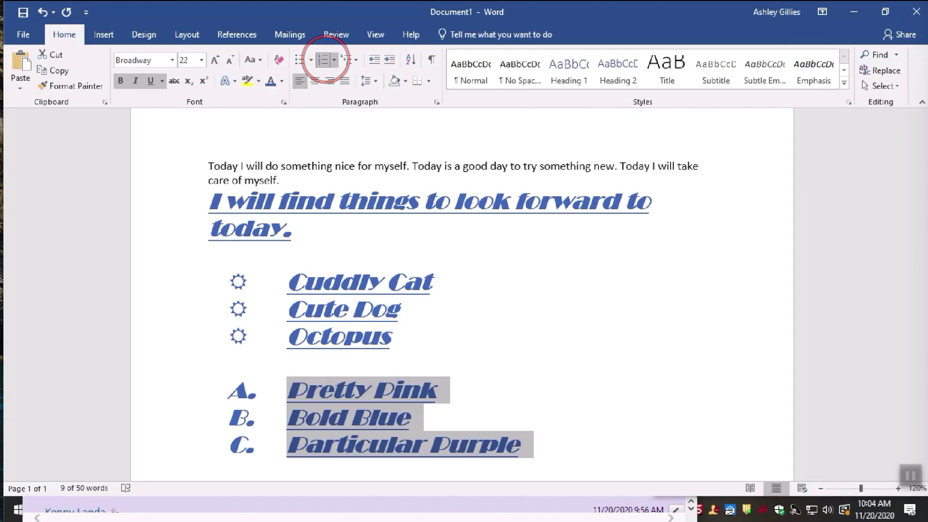
click(334, 60)
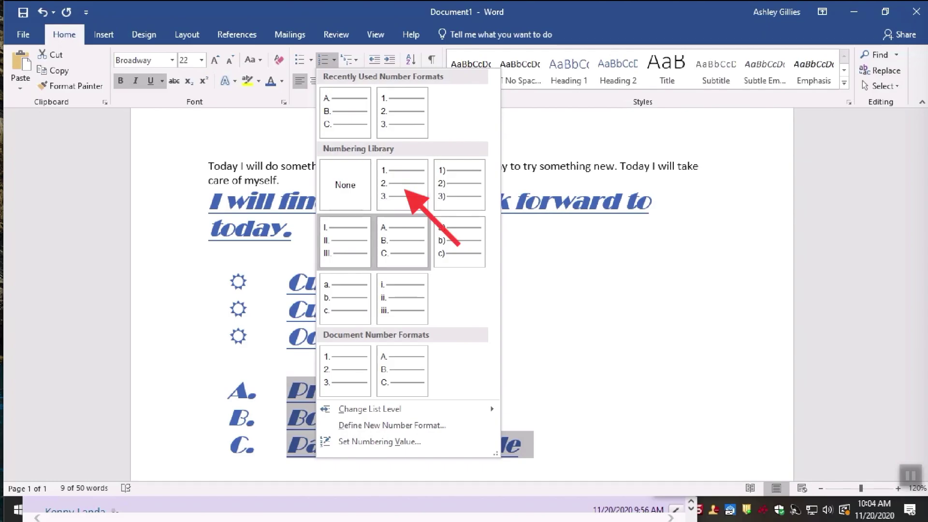
click(402, 184)
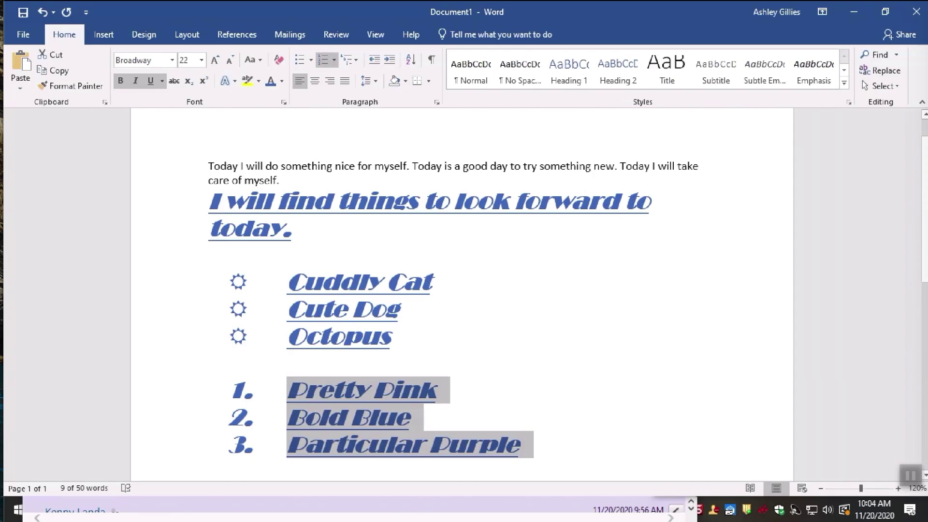
click(208, 166)
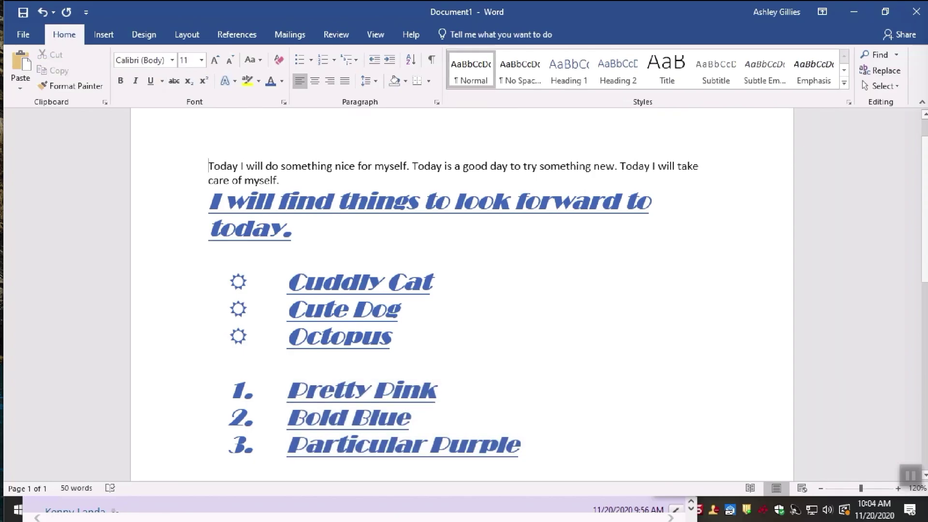
Step: Add 'Peace' as a new first line and centre it after trying right and left alignment
text(Pea)
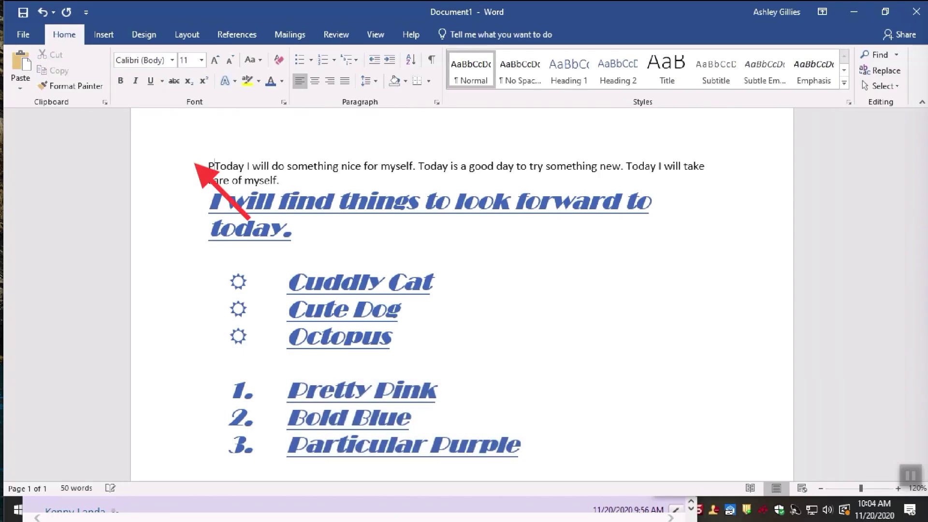
text(ce)
key(Return)
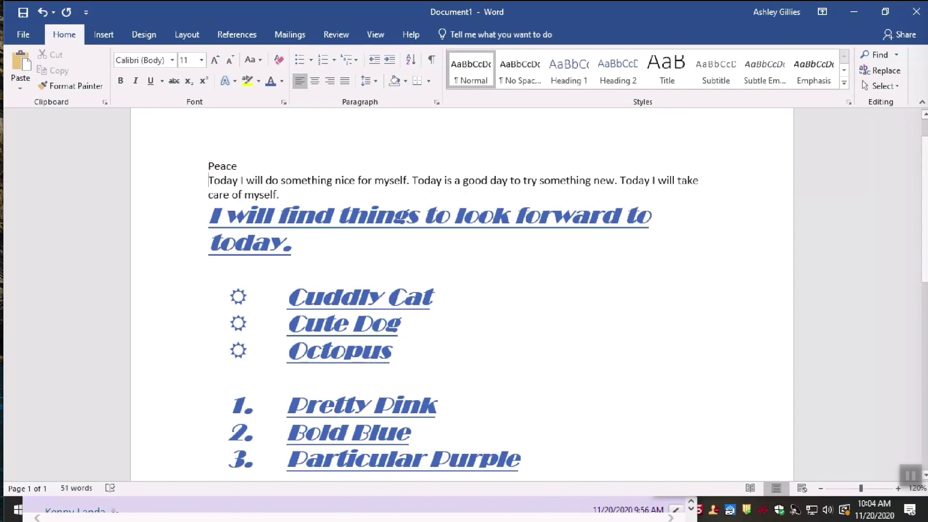
key(shift+Up)
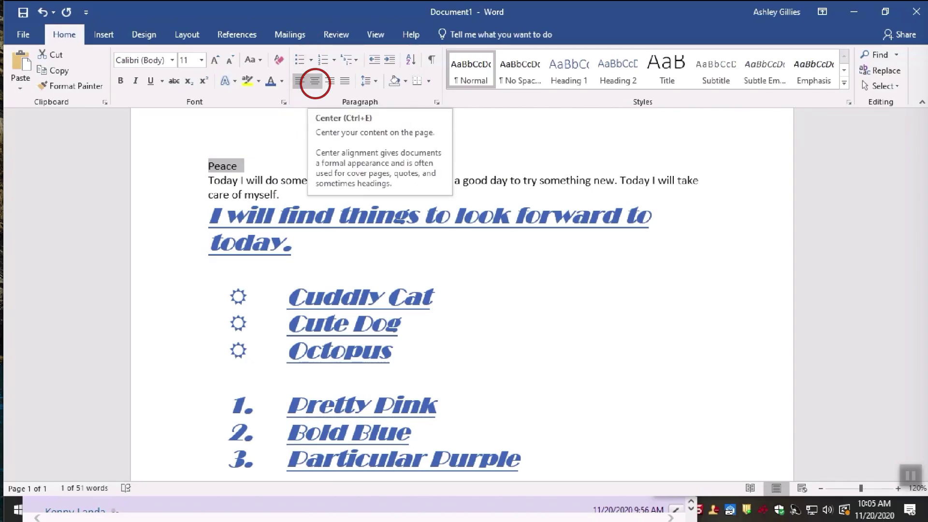
click(315, 80)
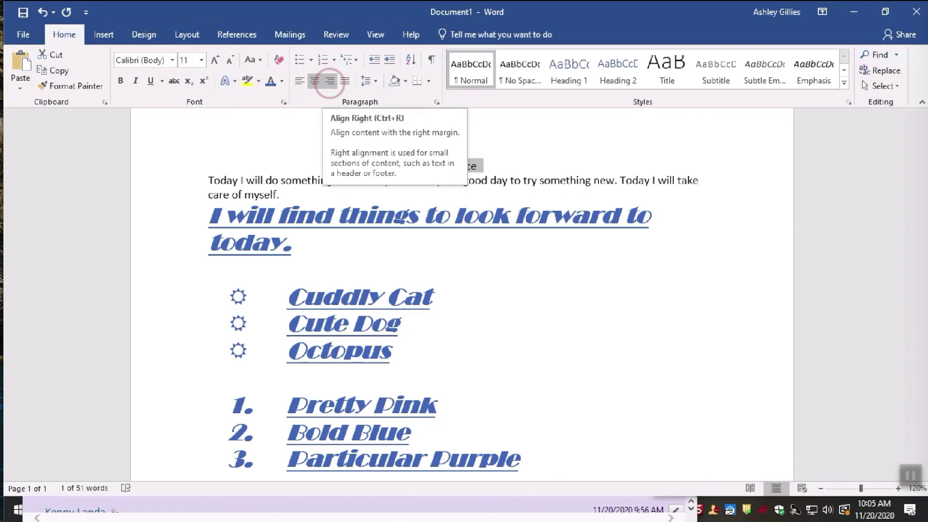
click(330, 80)
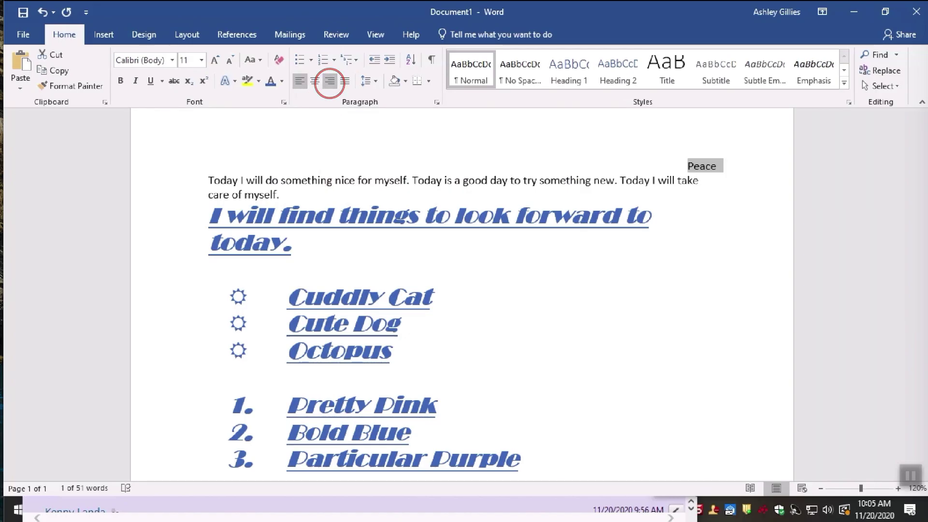
click(301, 81)
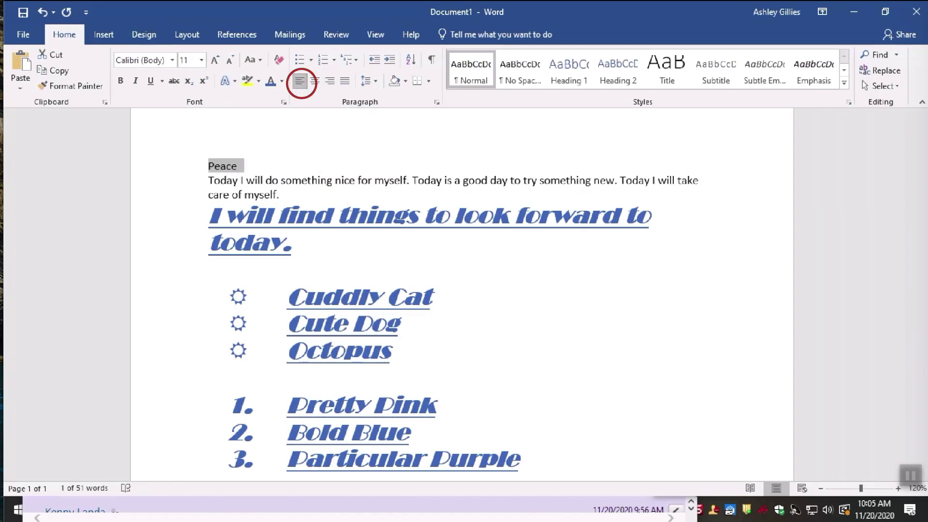
click(315, 81)
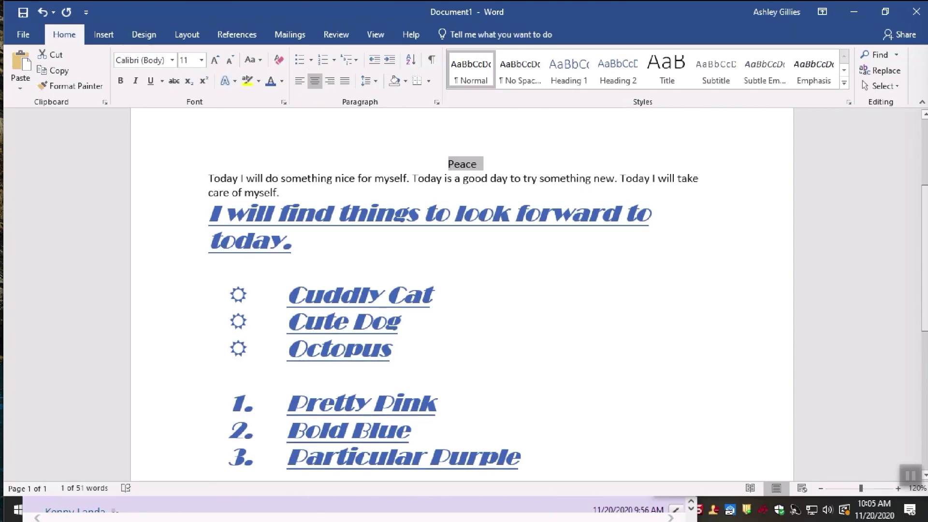
scroll(462, 290, down, 5)
Step: On a new line after 'Particular Purple', type the paragraph wishing everyone health, well being and peace
click(520, 285)
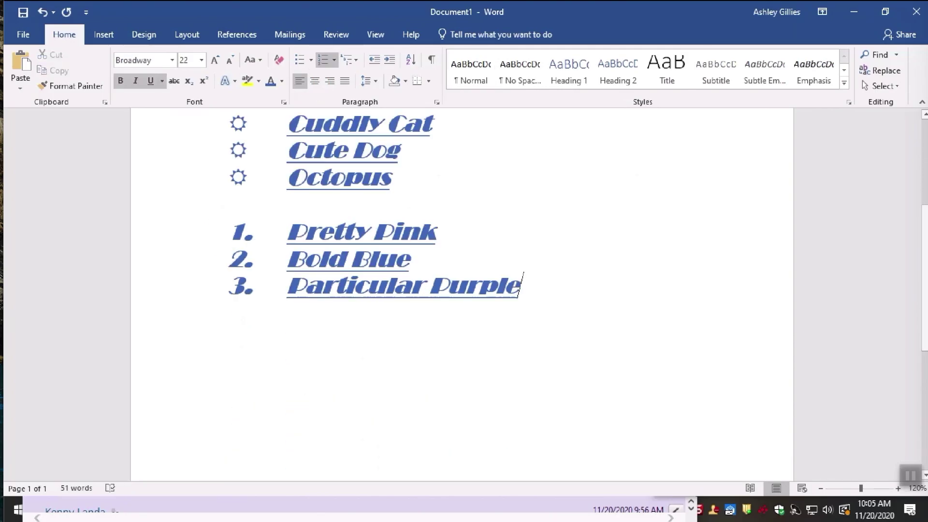
key(Return)
key(Return)
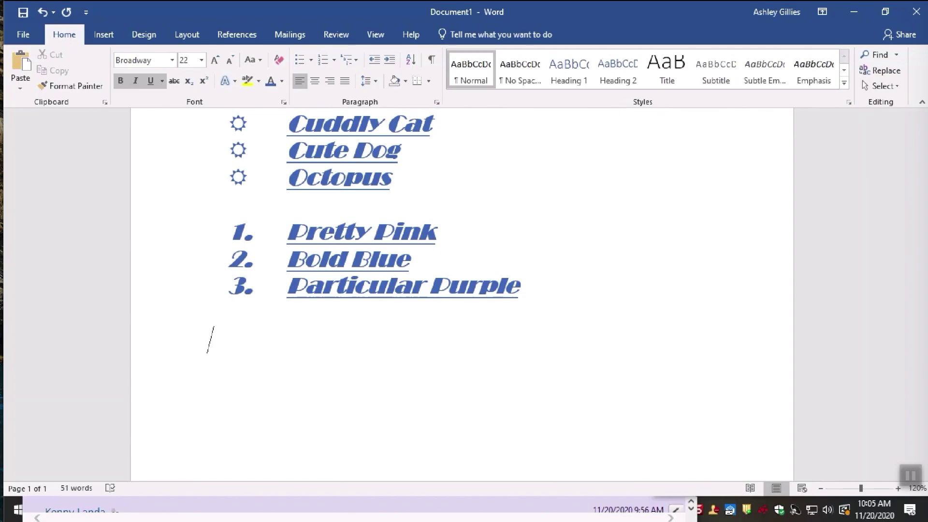
text(Wi)
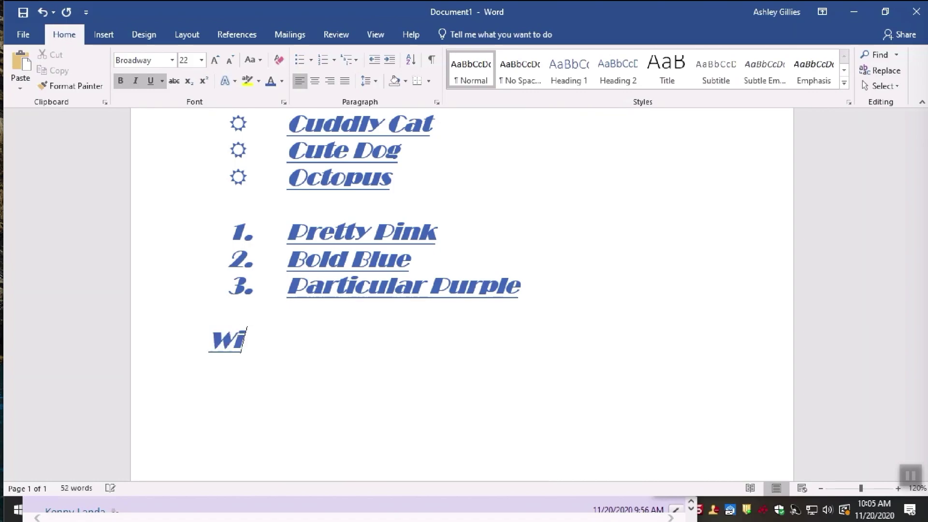
text(shing ev)
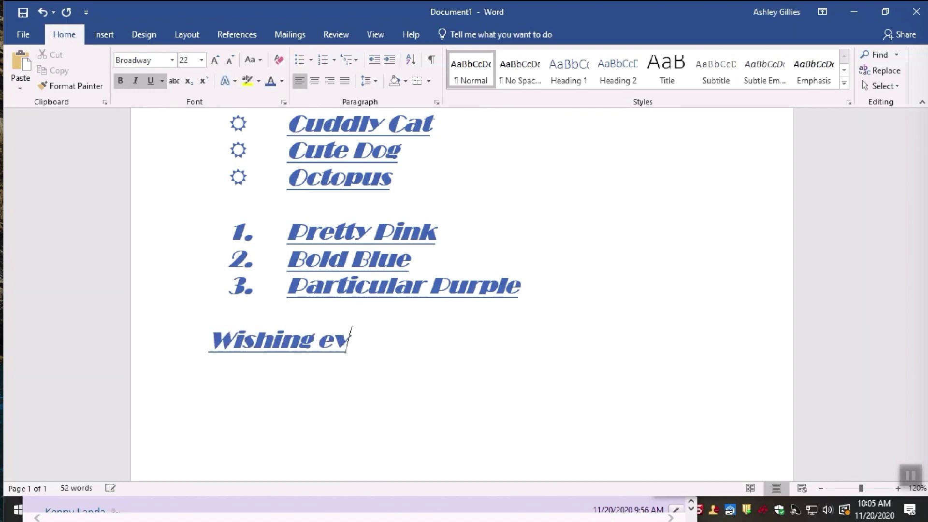
text(eryone and thei)
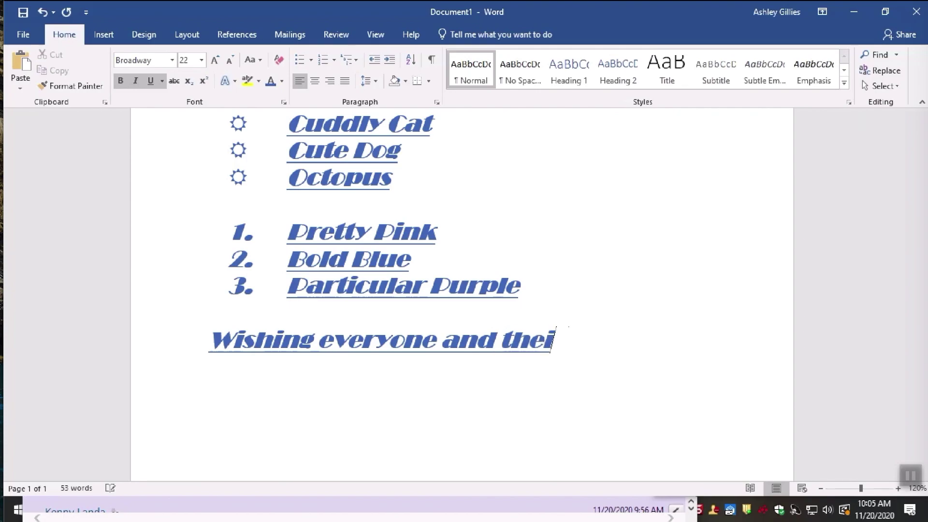
text(r fam)
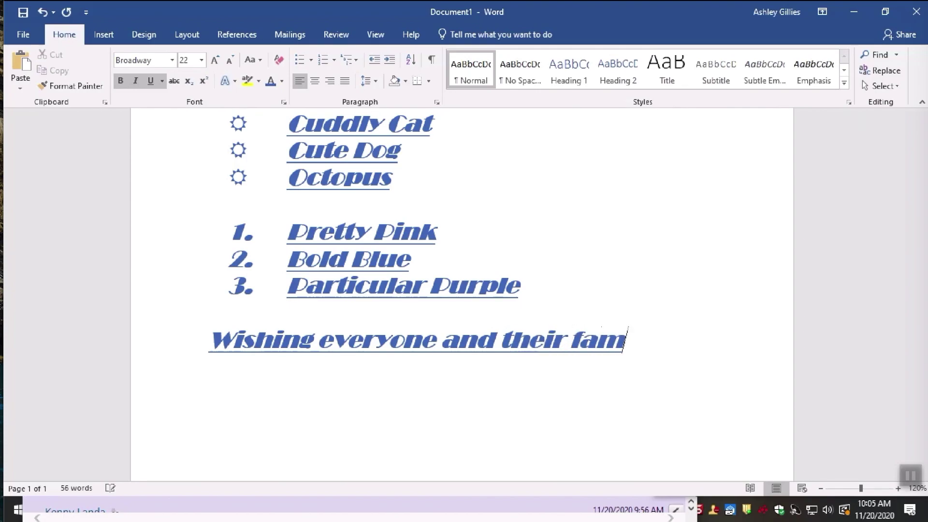
text(ilies health and well)
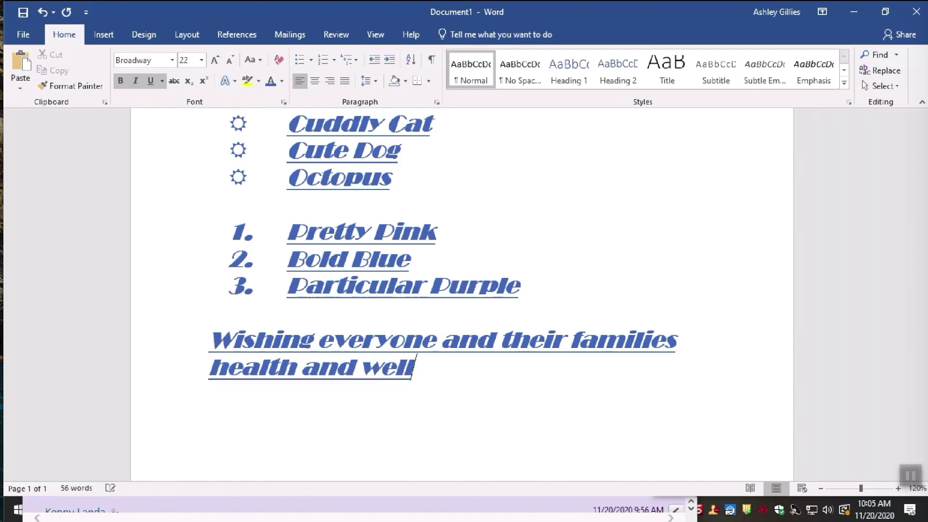
text(being)
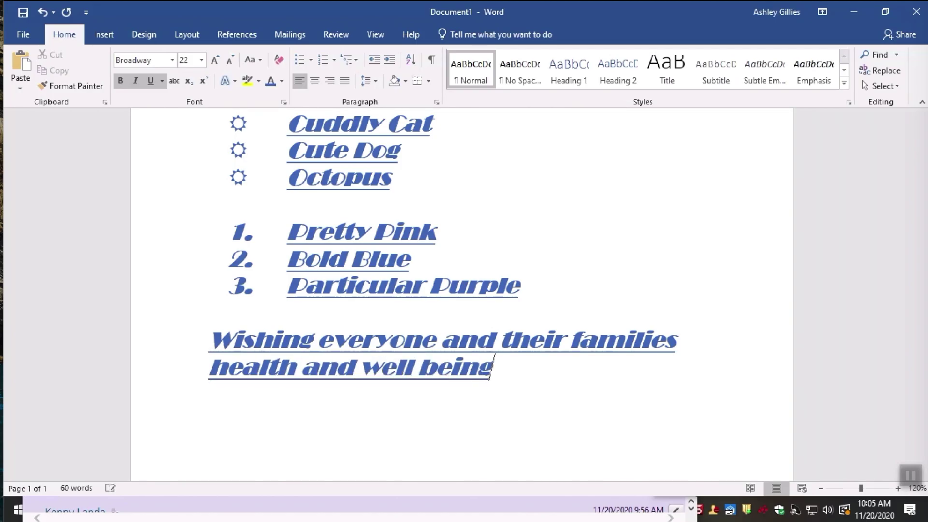
text(. Wi)
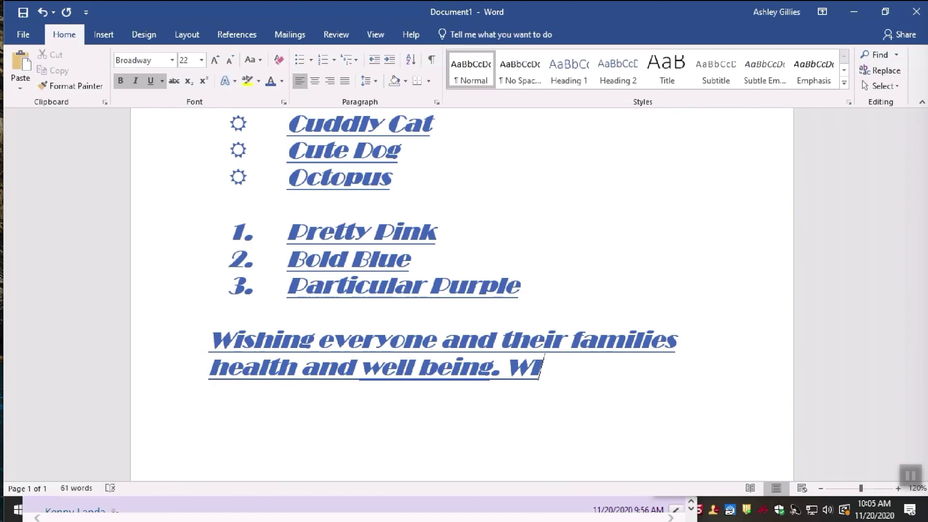
key(BackSpace)
text(ishing)
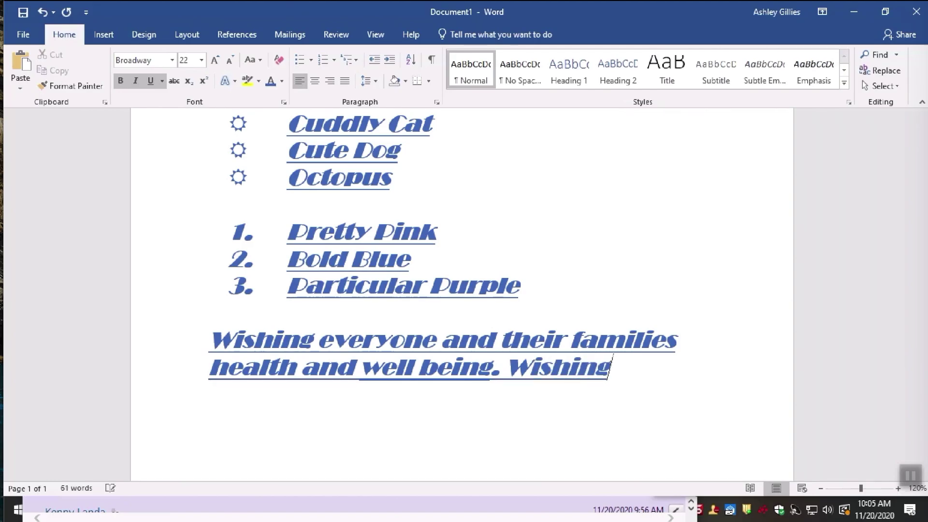
text( the whole world)
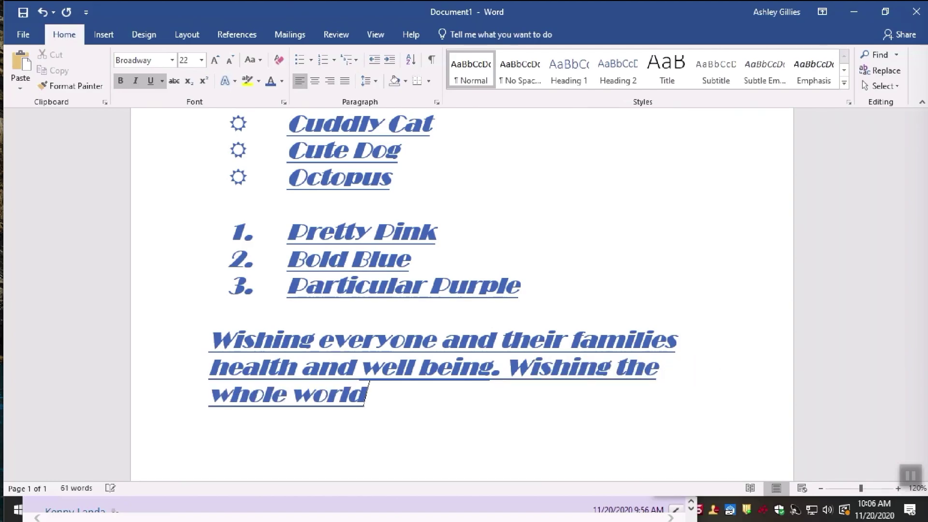
text( heal)
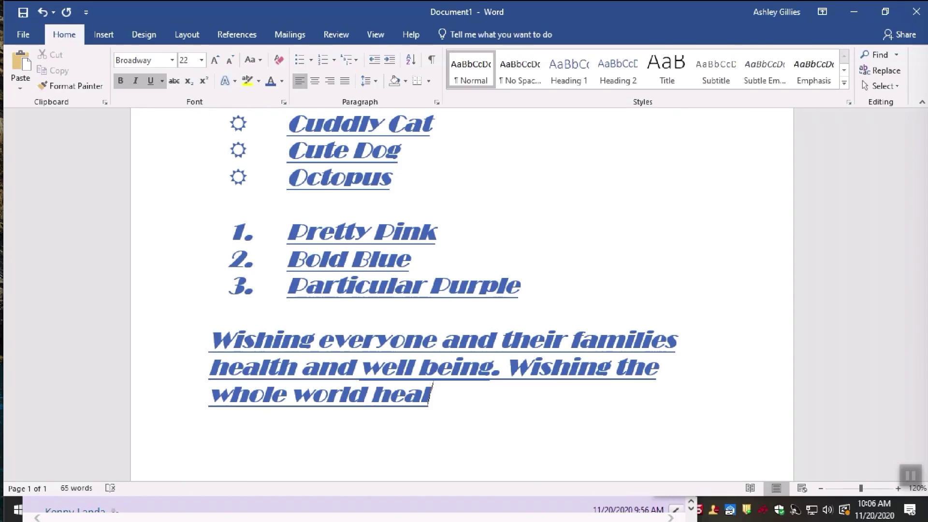
text(th and peace. Wishing)
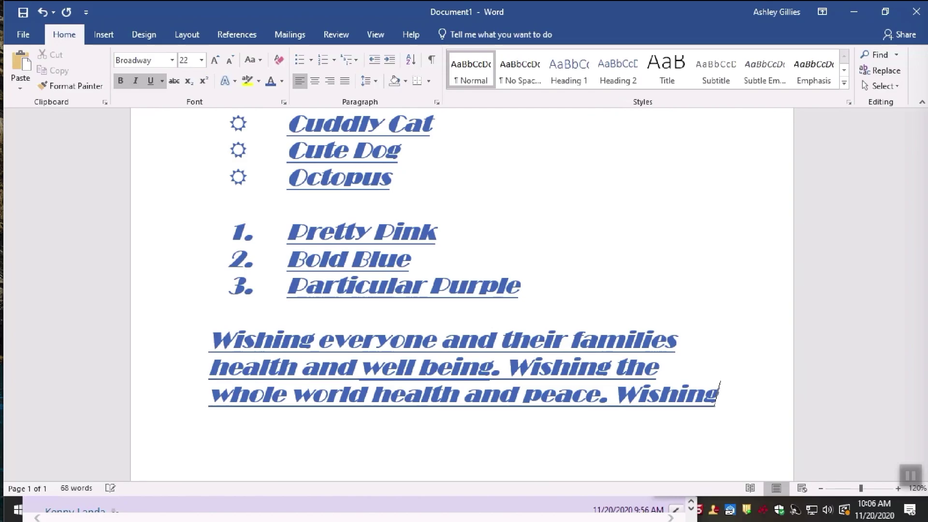
text( peace)
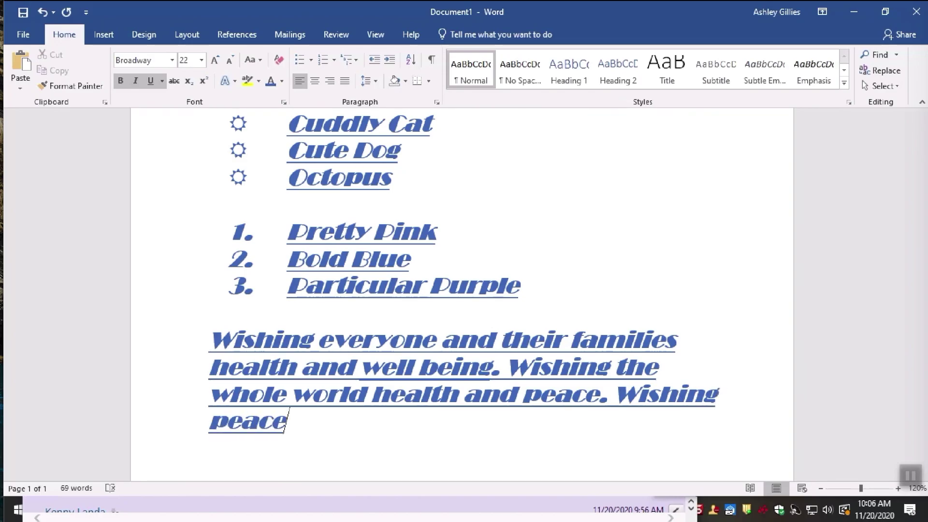
text( for myself)
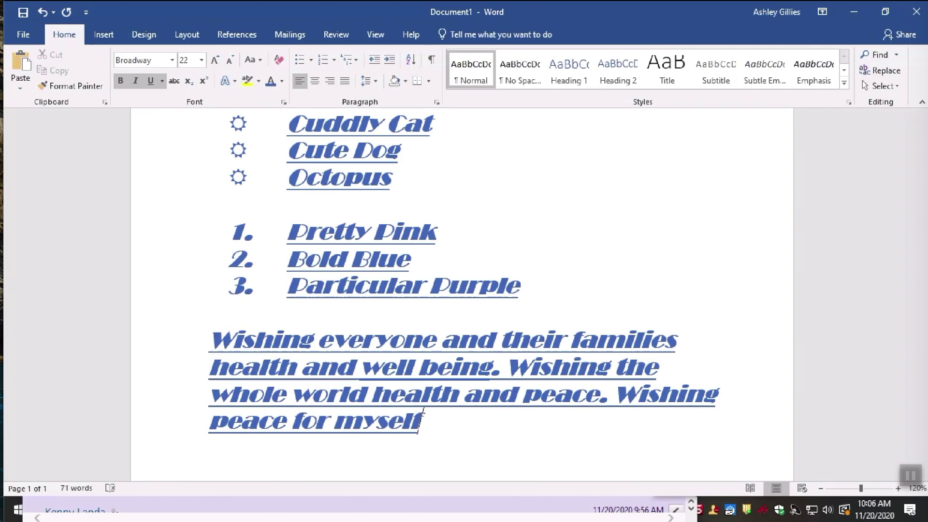
text(.)
Step: Set the wishes paragraph's line spacing to 2.0, confirming Double in the Paragraph dialog
mouse_move(429, 420)
mouse_down()
mouse_move(372, 394)
mouse_move(291, 394)
mouse_move(210, 368)
mouse_move(211, 340)
mouse_up()
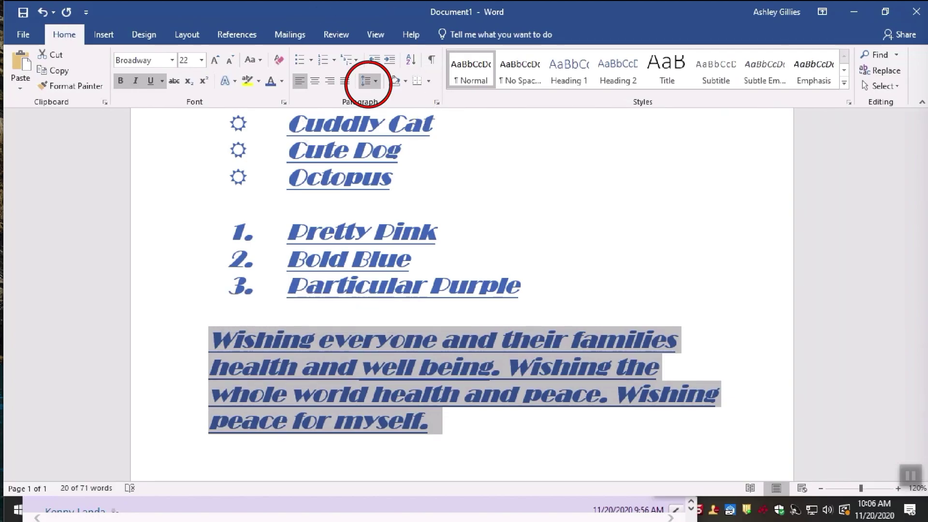
click(368, 81)
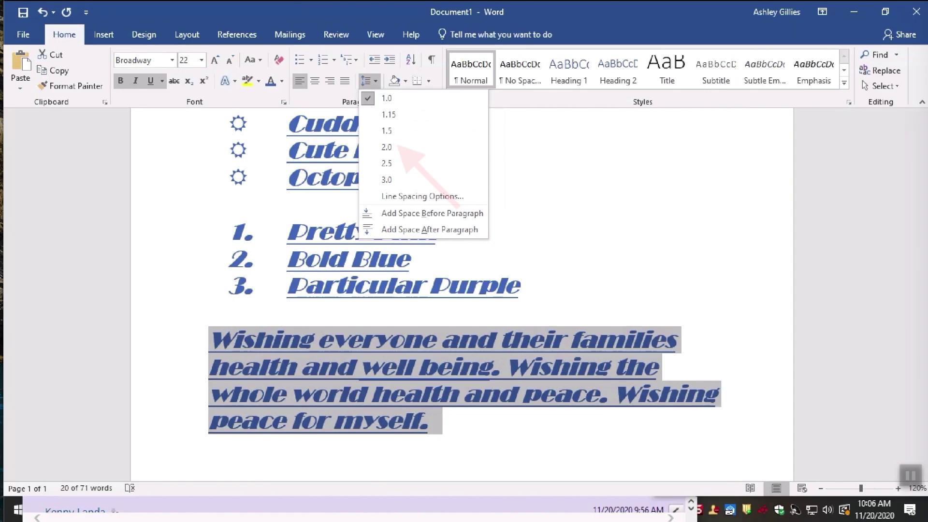
click(398, 147)
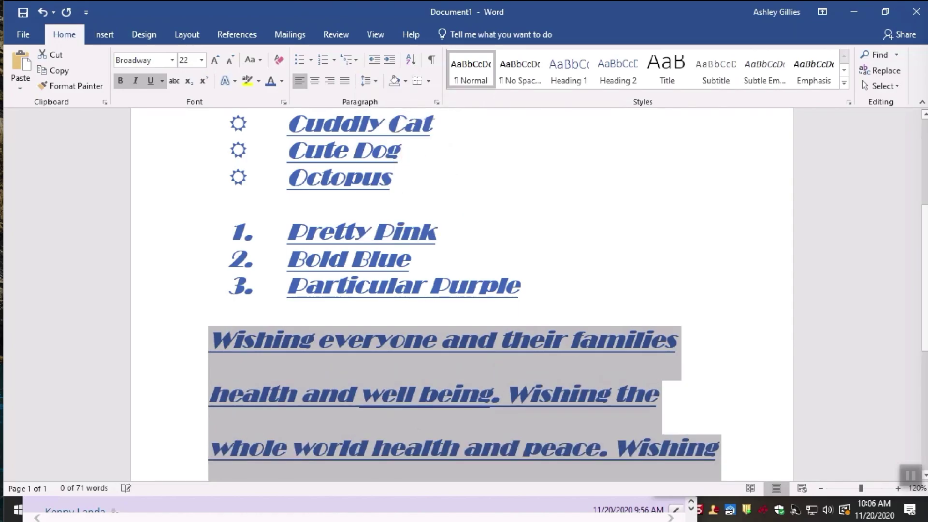
scroll(462, 295, down, 3)
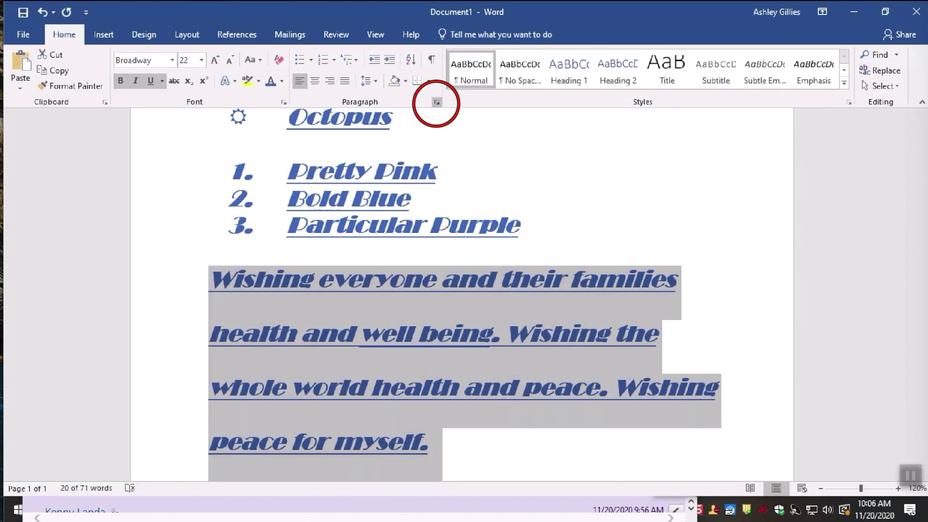
click(437, 102)
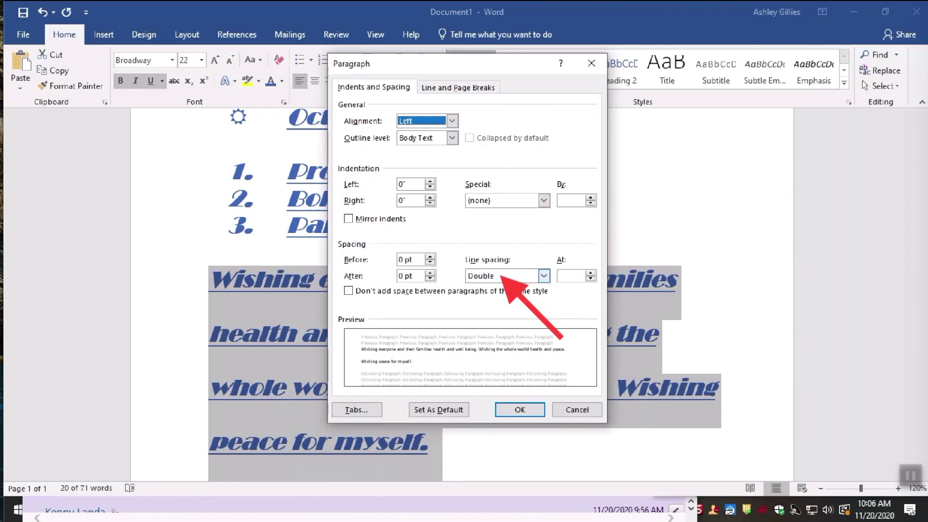
click(544, 275)
key(Return)
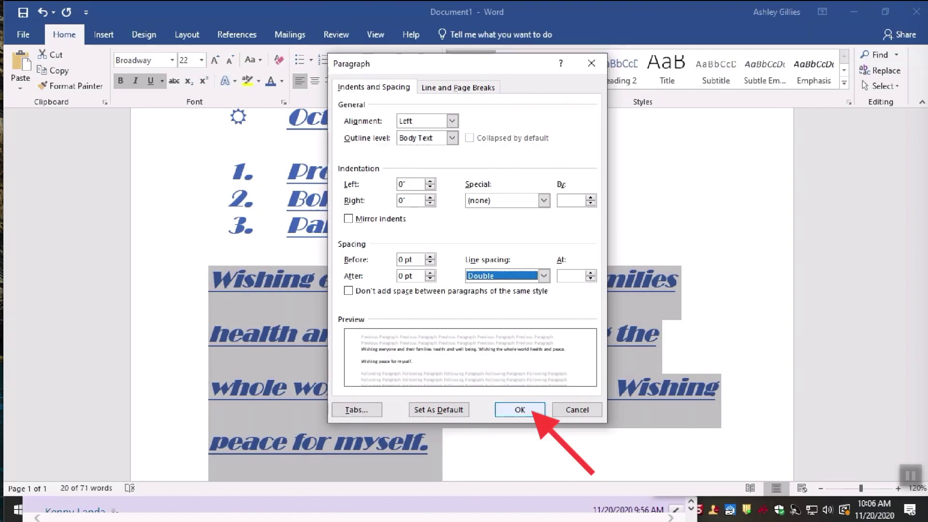
click(519, 409)
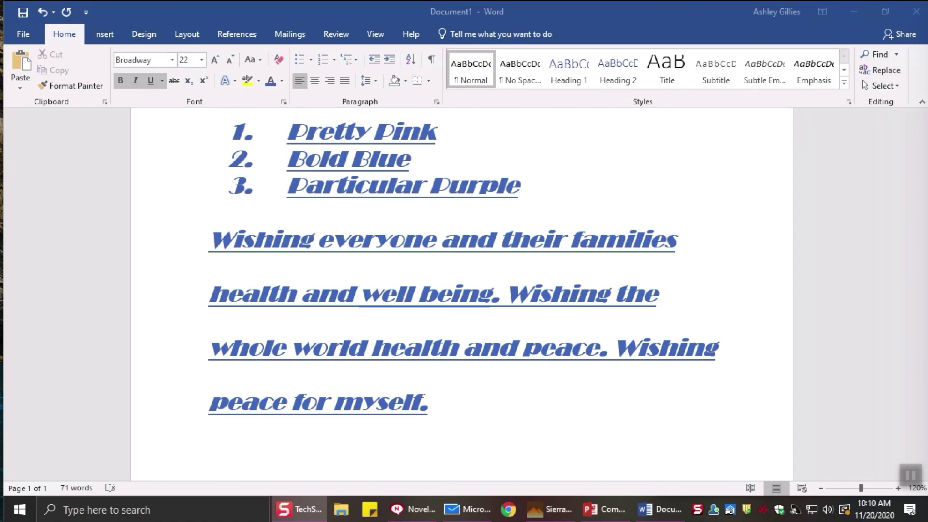
Step: Run a spelling and grammar check from Review, accepting the suggested spelling 'wellbeing'
click(348, 27)
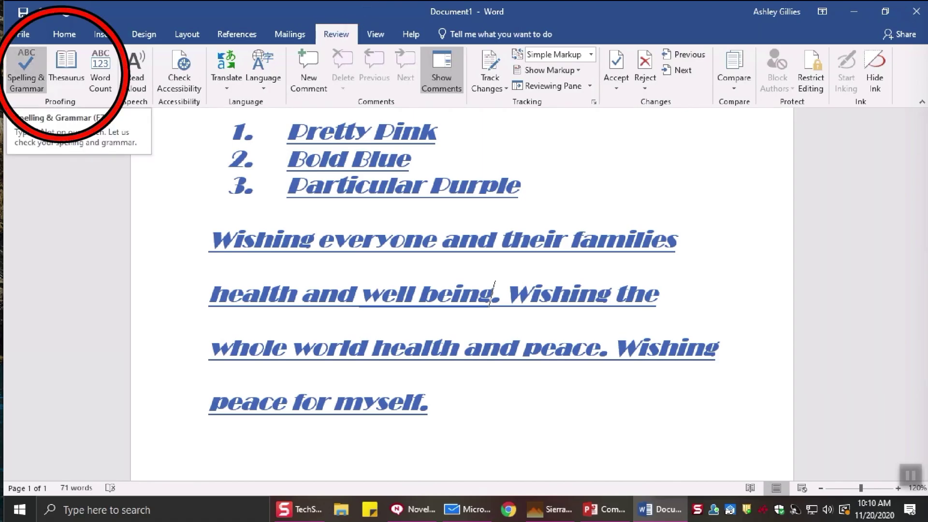
click(27, 73)
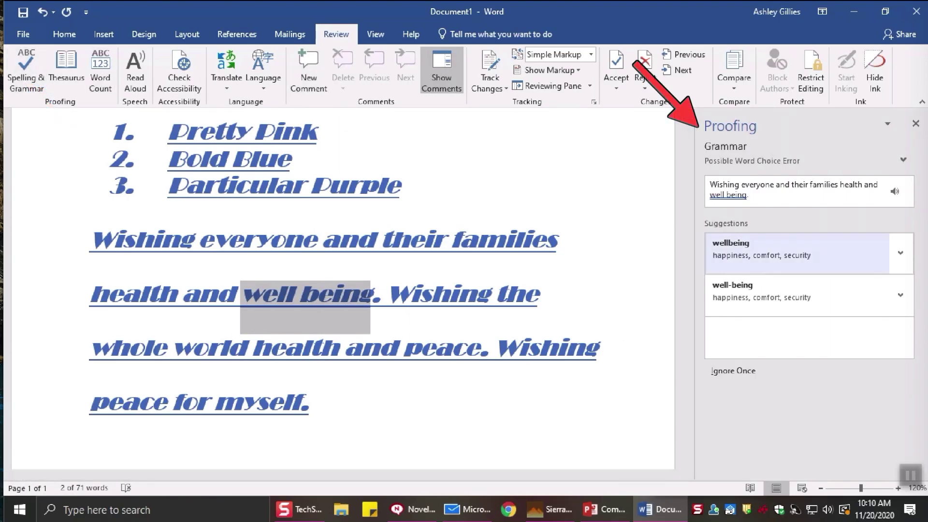
click(754, 249)
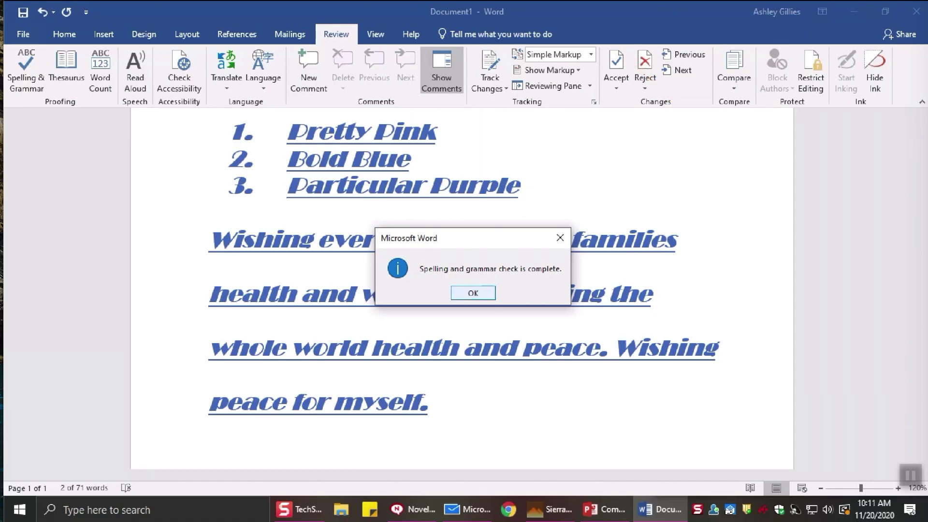
key(Return)
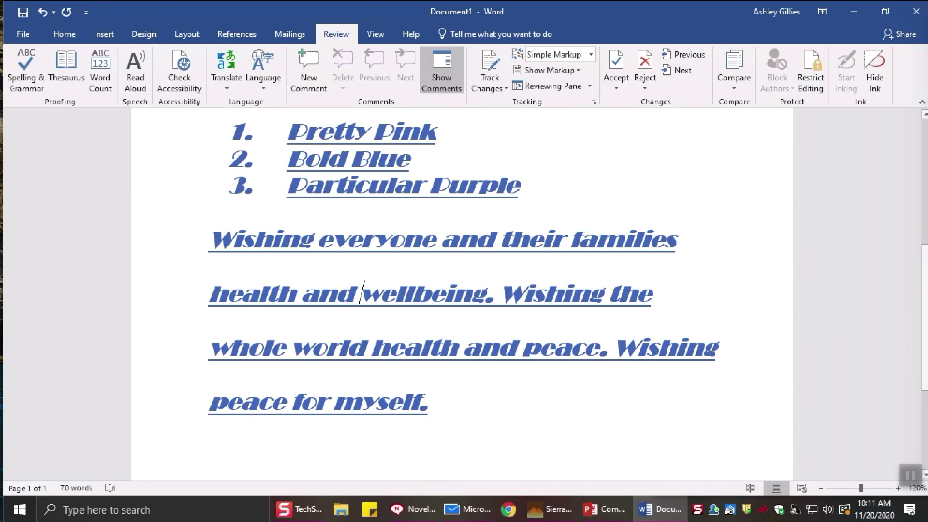
Step: Add the closing line 'I'll make some soup that eat it.' below the paragraph
click(430, 401)
key(Return)
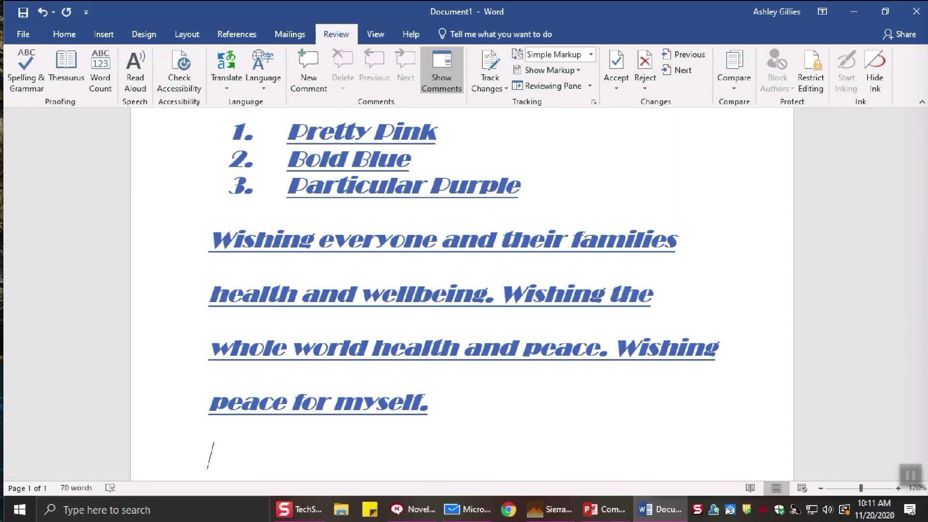
text(I'll mak)
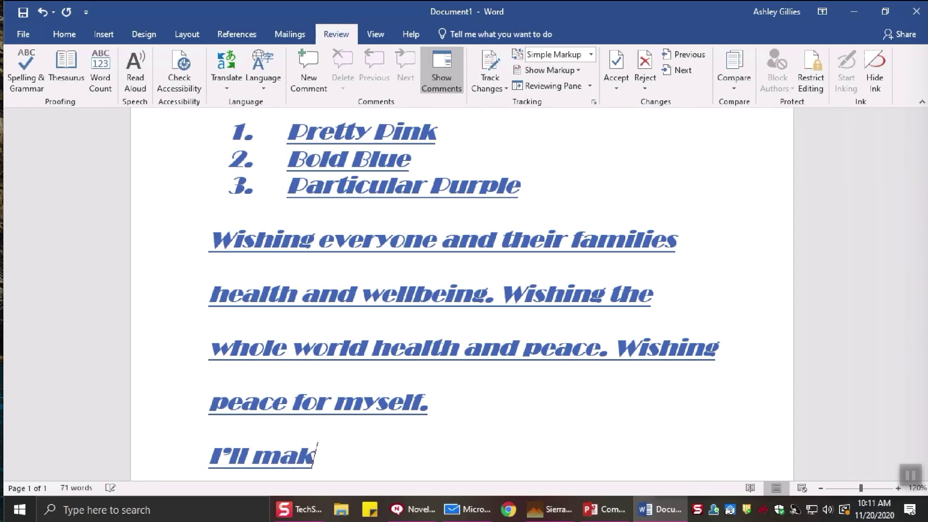
text(e some sou)
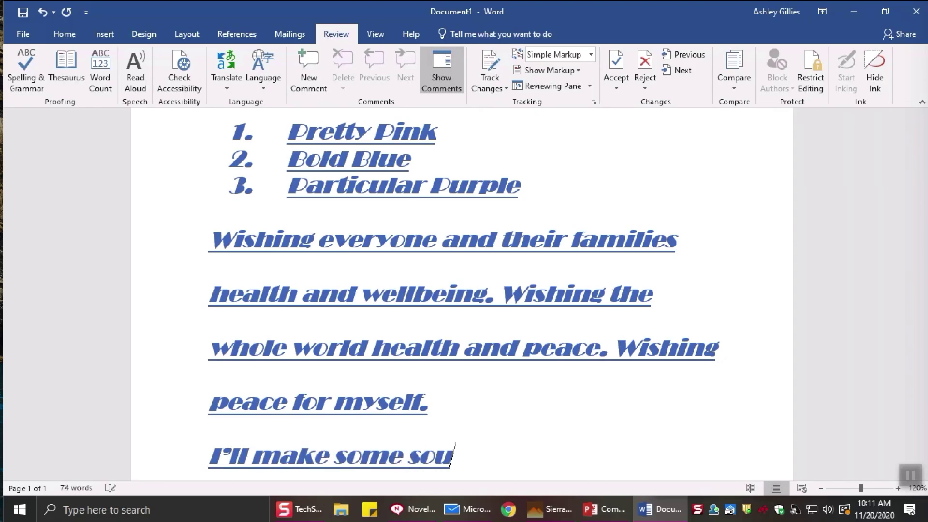
text(p that eait i)
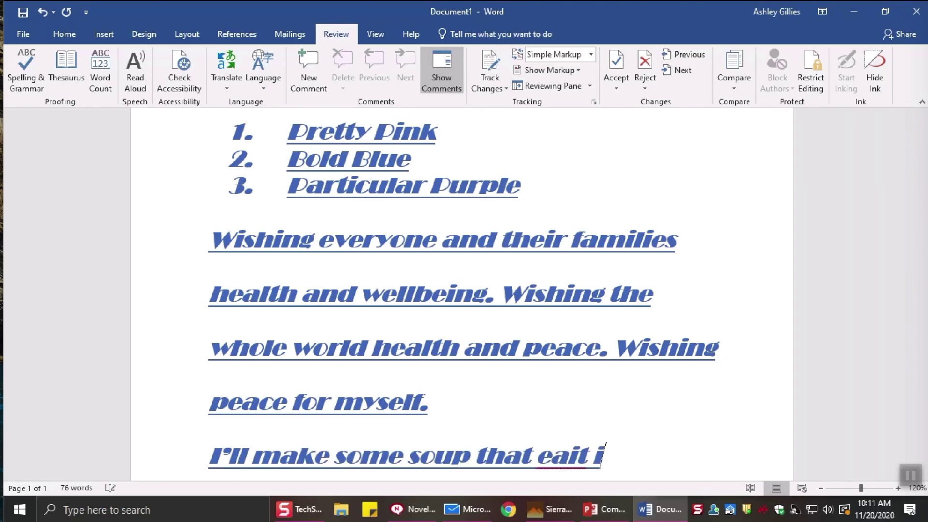
text(t.)
key(BackSpace)
key(BackSpace)
key(BackSpace)
key(BackSpace)
key(BackSpace)
key(BackSpace)
text(t it)
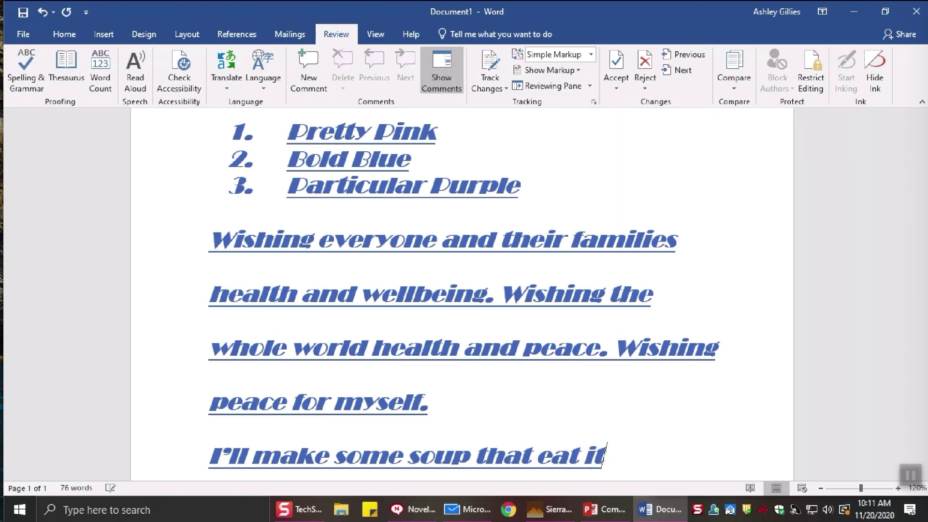
text(.)
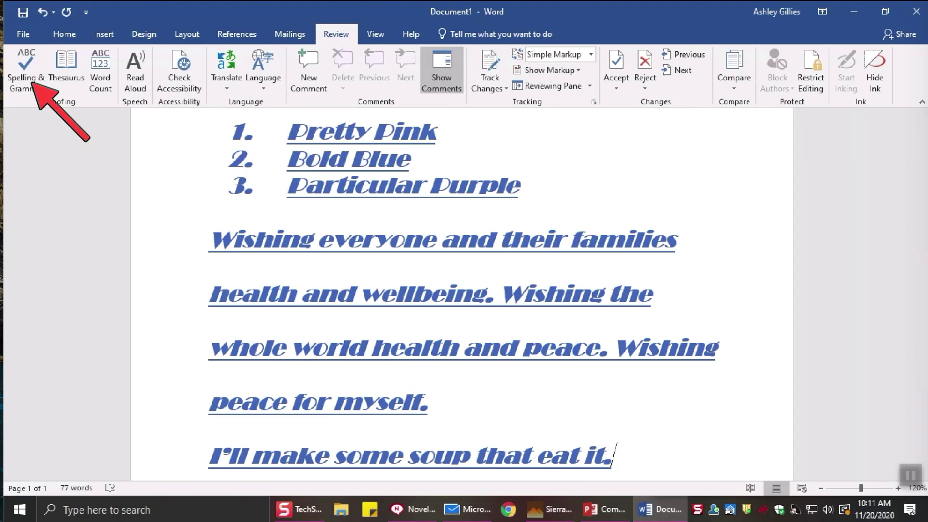
Step: Re-run the spelling check, then select and deselect 'that' and click after 'peace'
click(27, 68)
click(474, 292)
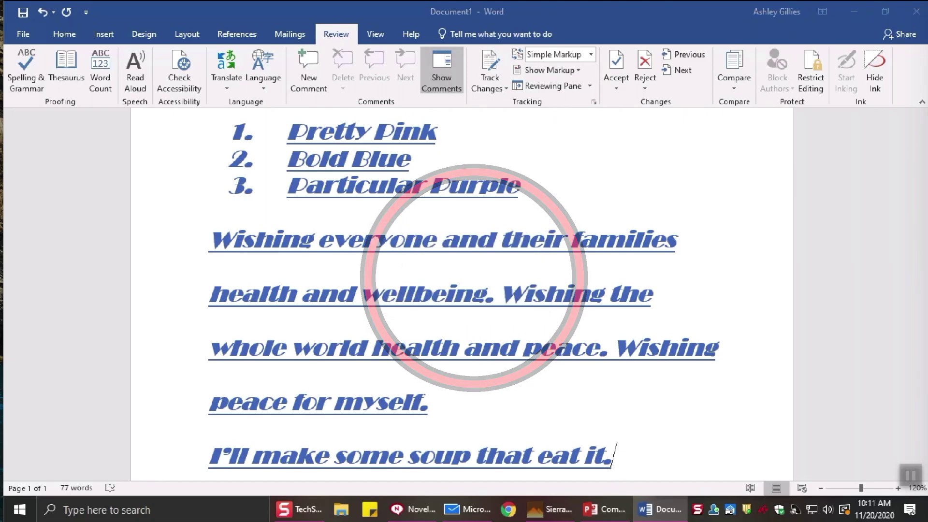
drag(531, 457, 474, 457)
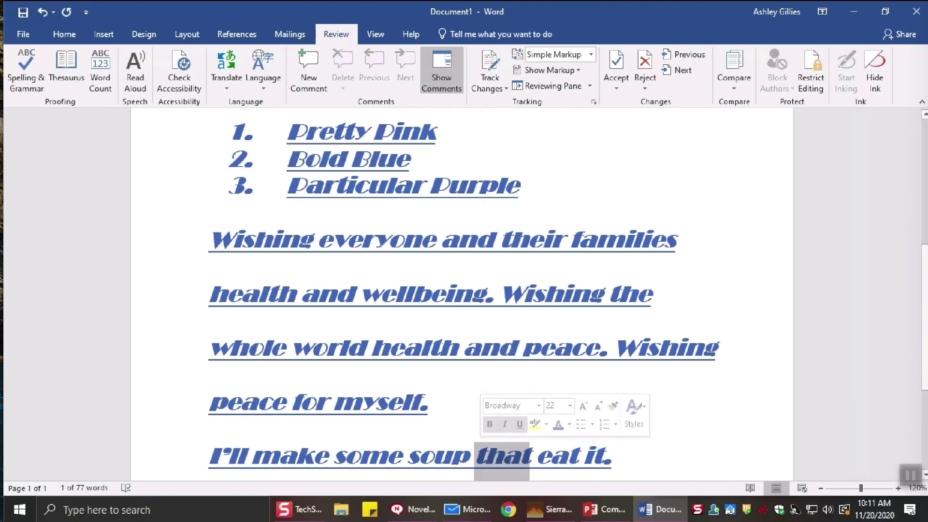
click(613, 455)
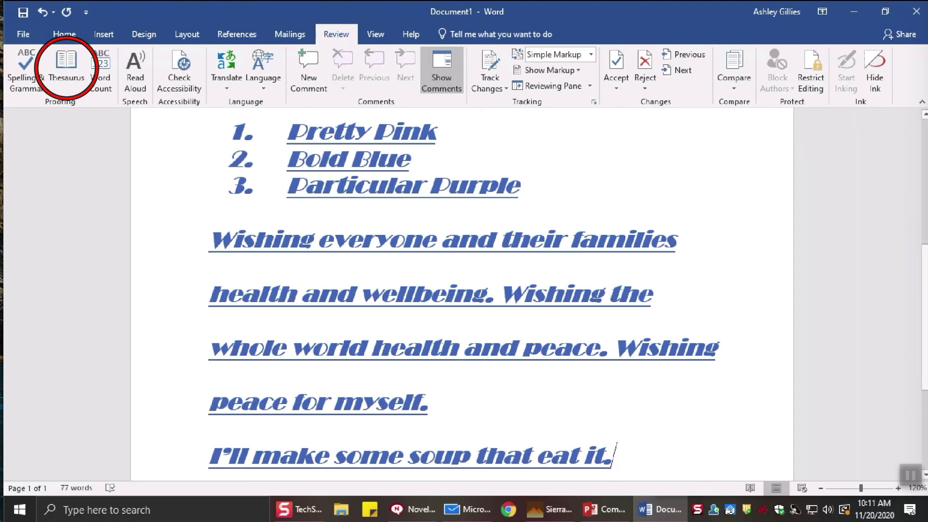
click(287, 401)
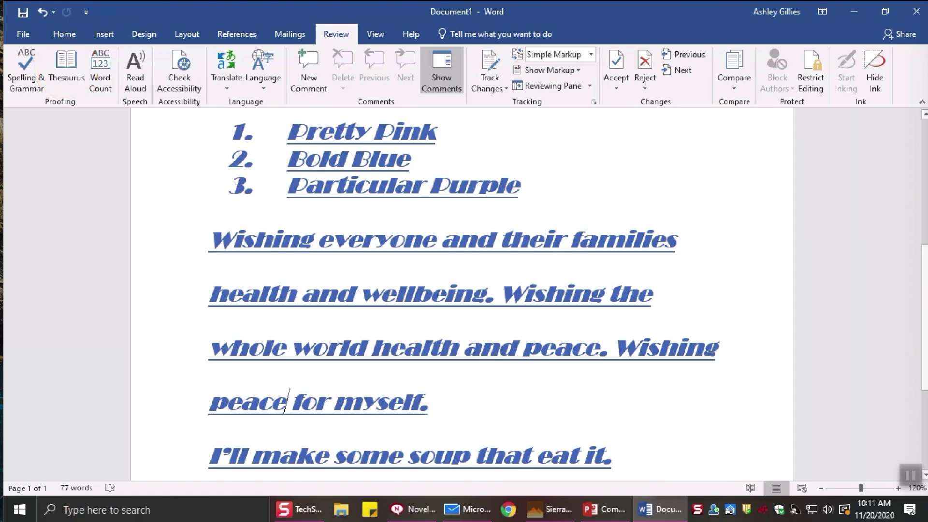
Step: Replace 'peace' with the Thesaurus synonym 'harmony' so the line reads 'Wishing harmony for myself.'
drag(289, 401, 209, 402)
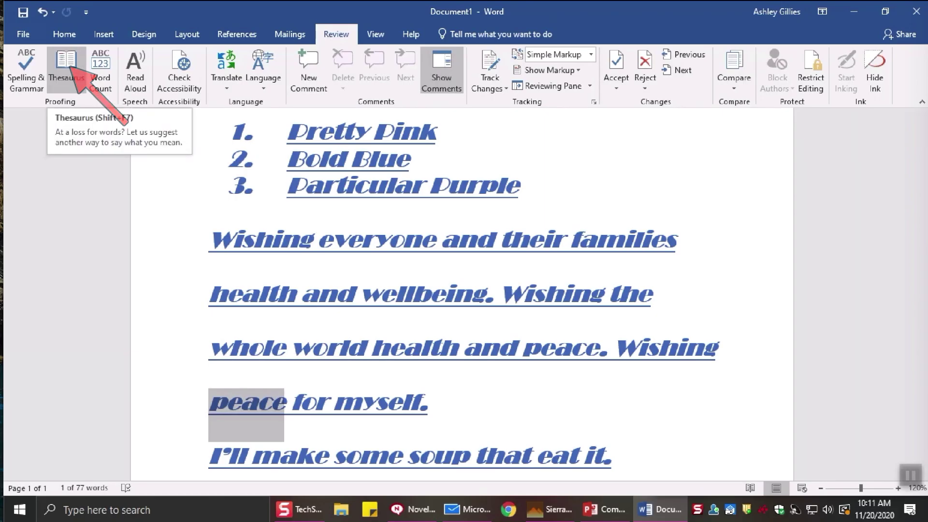
click(66, 63)
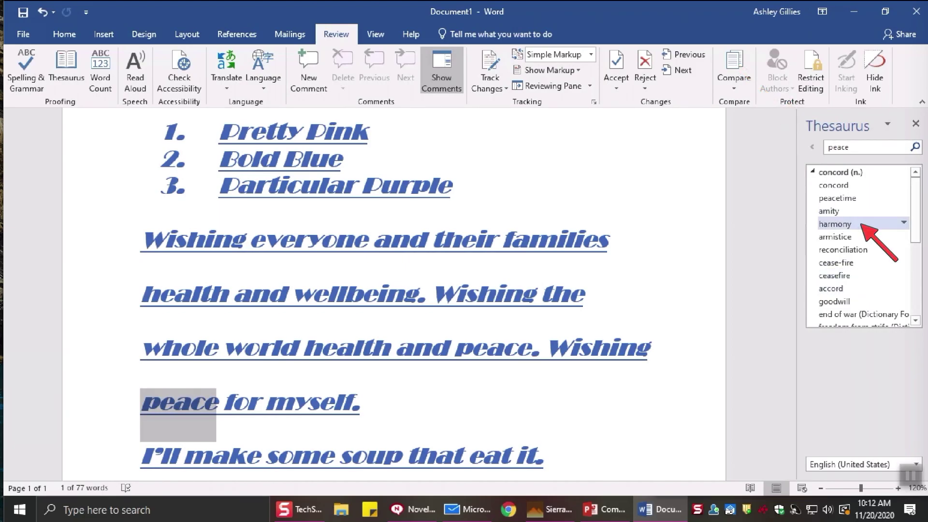
click(861, 224)
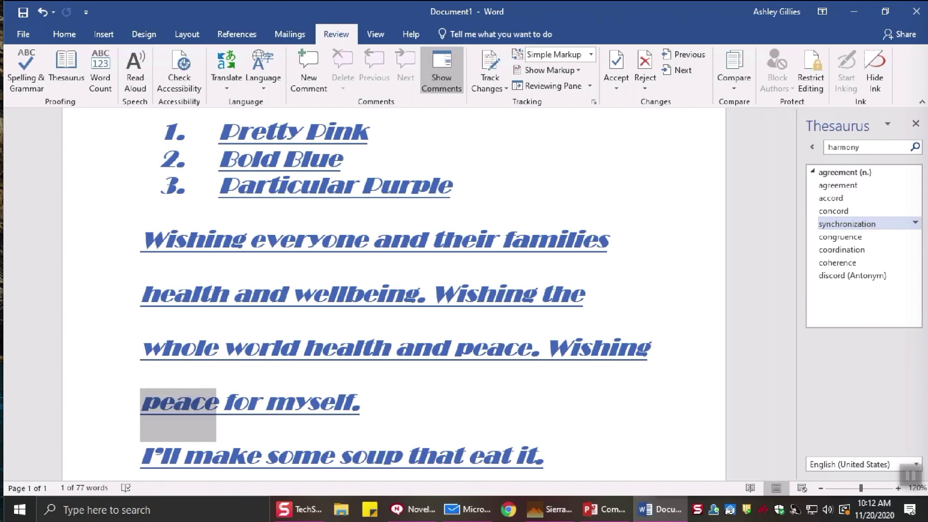
click(812, 147)
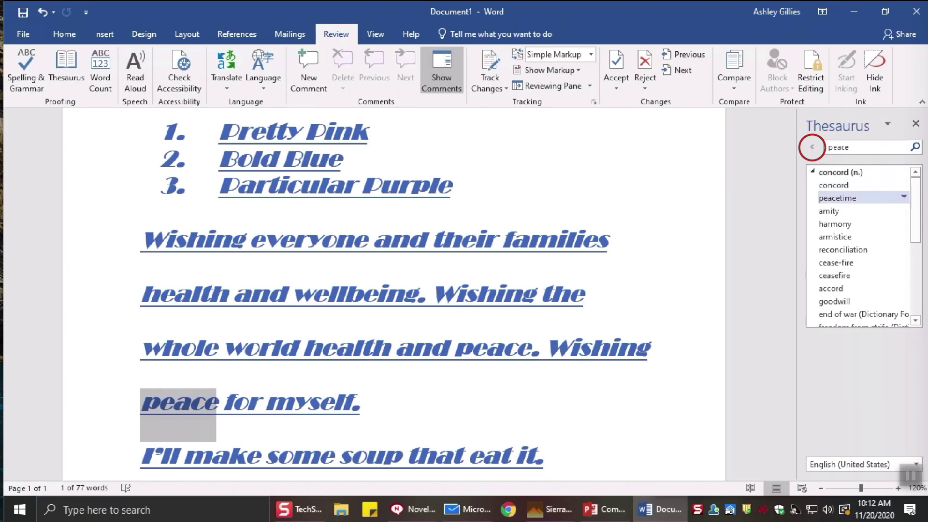
mouse_move(902, 224)
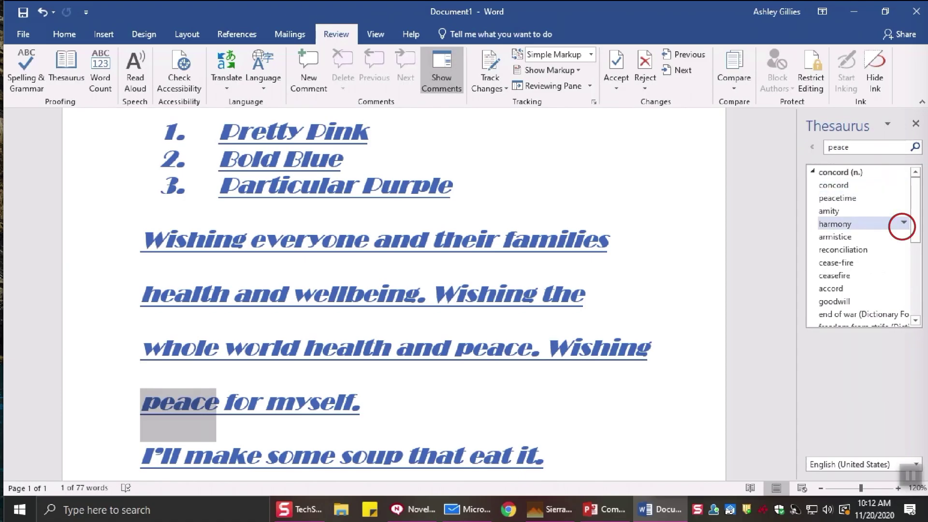
click(903, 222)
click(888, 239)
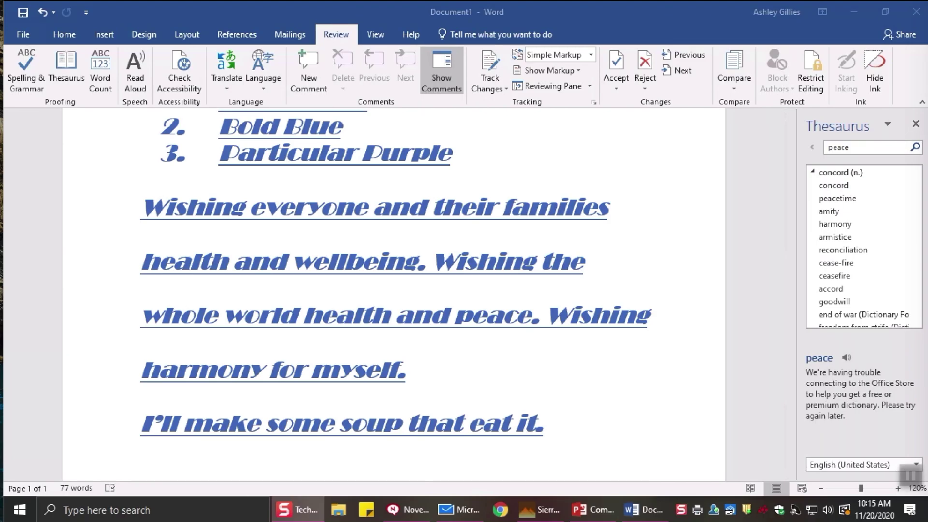
click(269, 370)
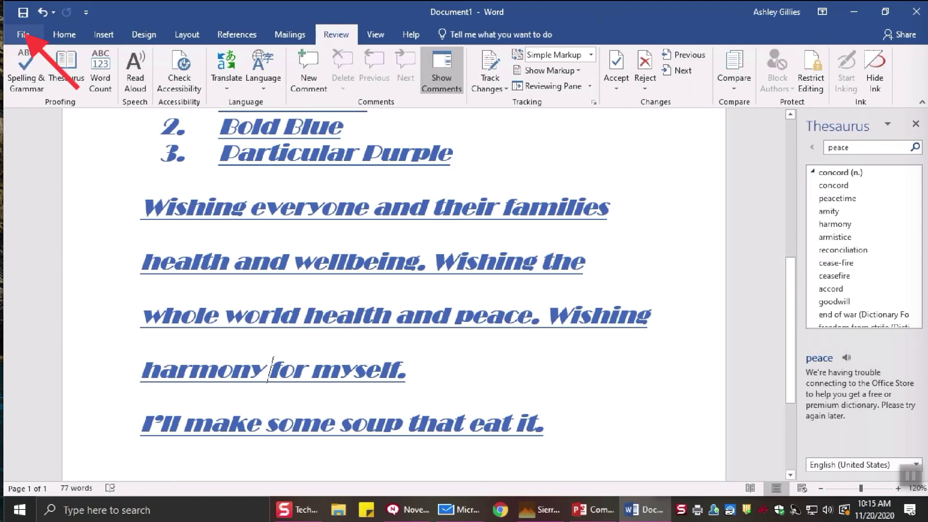
click(23, 35)
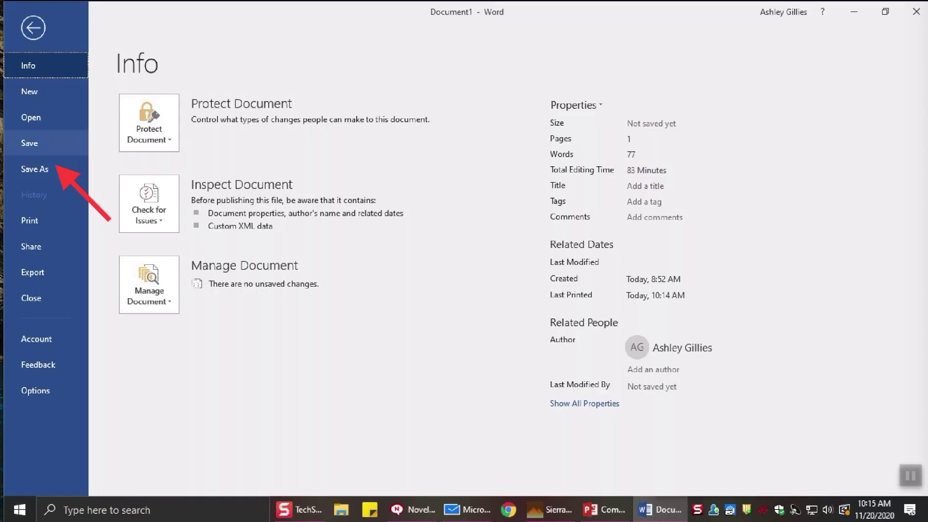
Step: Save the document to the Desktop under the name 'Word Basics Practice'
click(35, 168)
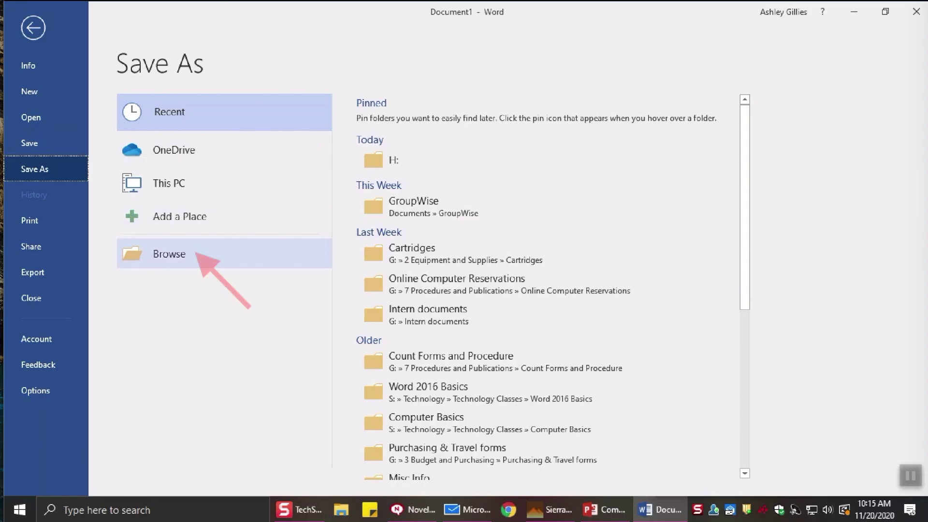
click(169, 253)
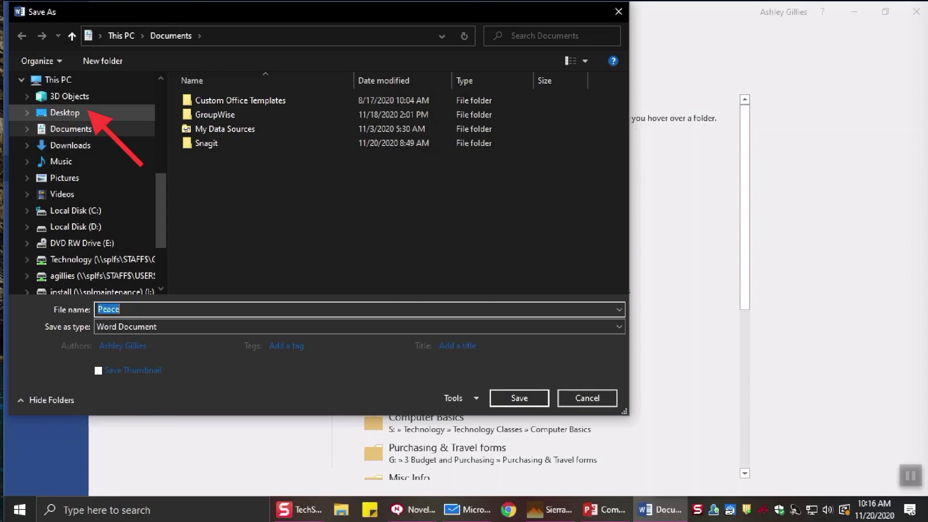
click(65, 112)
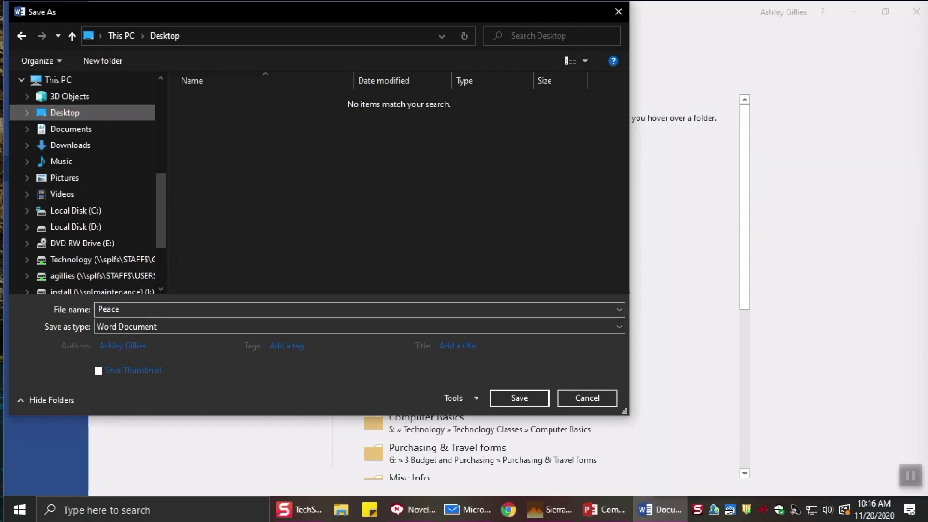
double_click(116, 310)
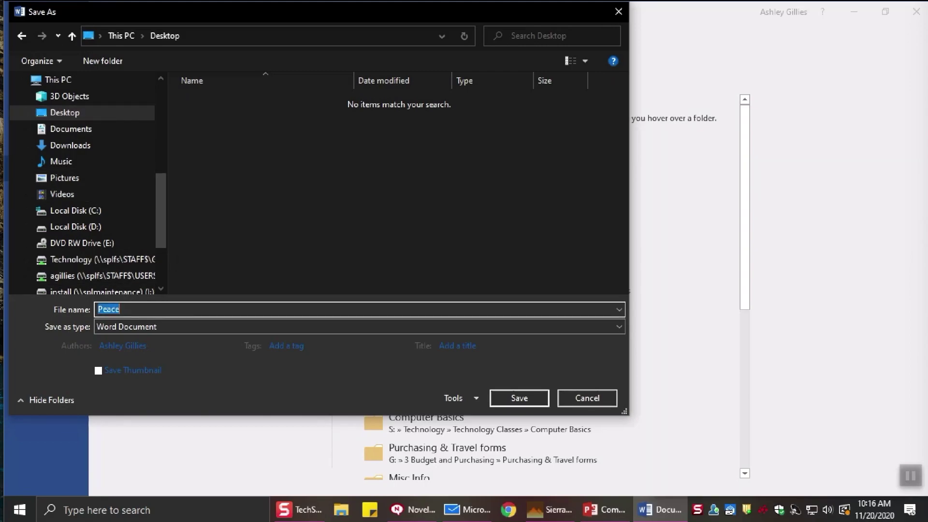
text(Word)
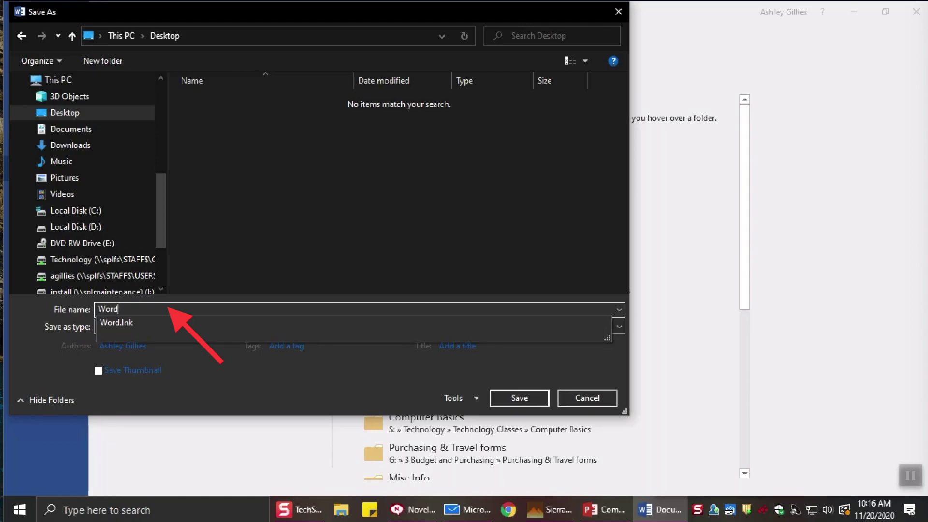
text( Basics)
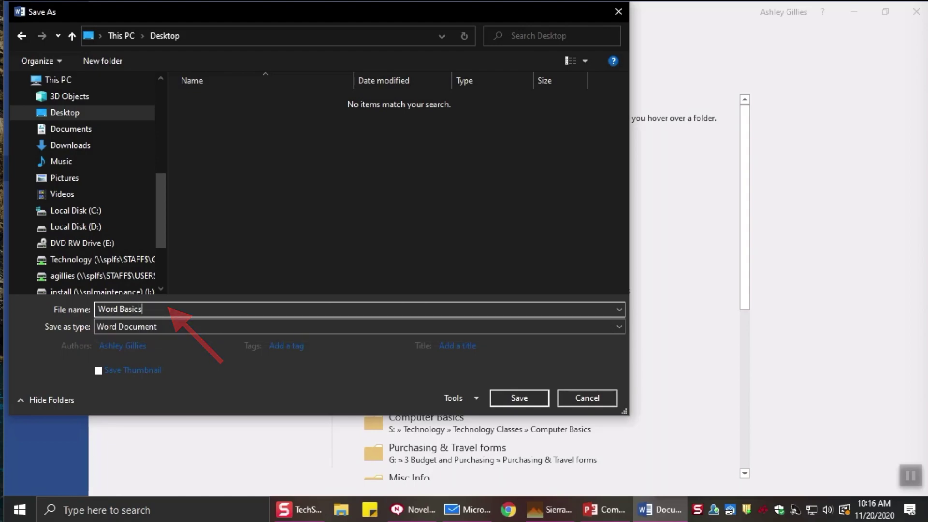
text( Pract)
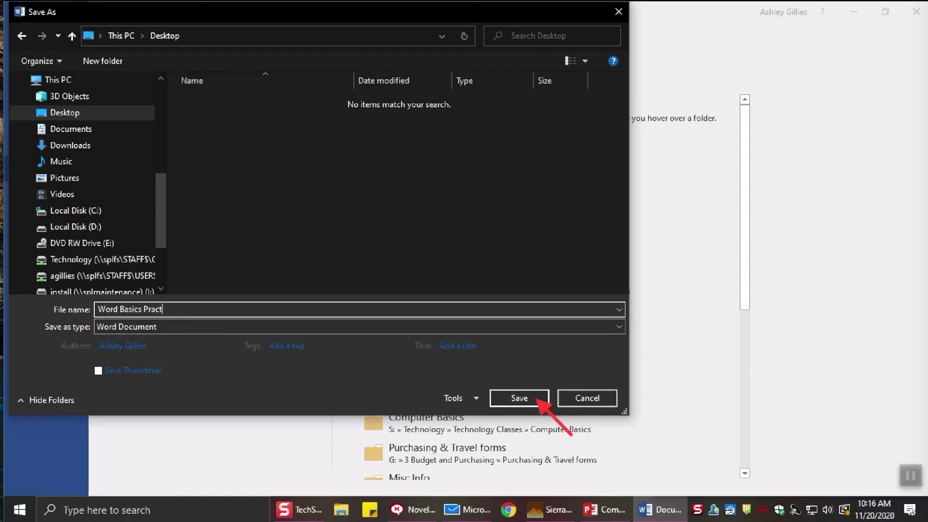
text(ice)
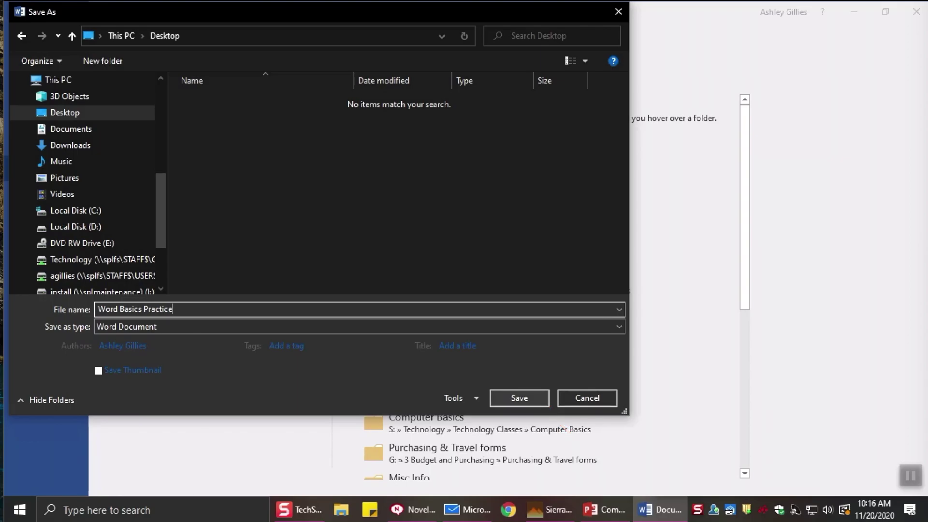
key(Return)
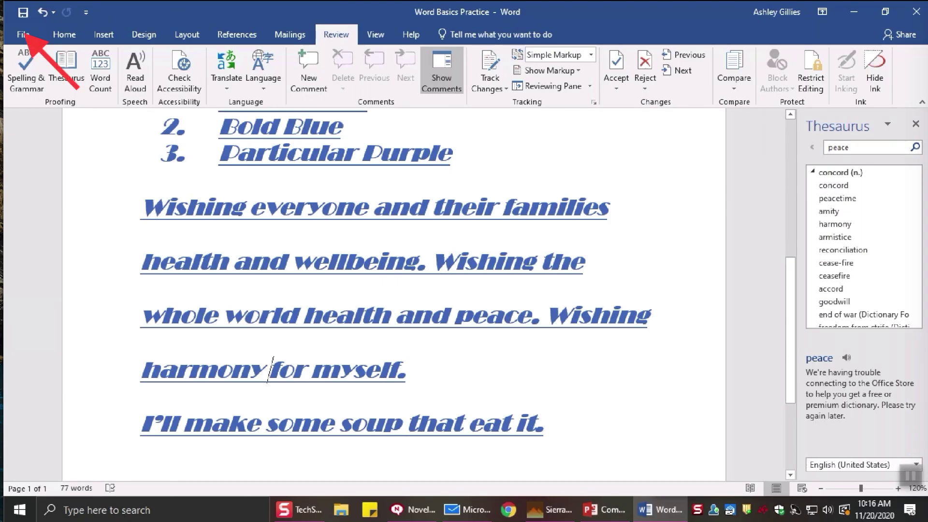
Step: Print one copy of pages 1-1 on the HP Universal printer, then save the document
click(22, 35)
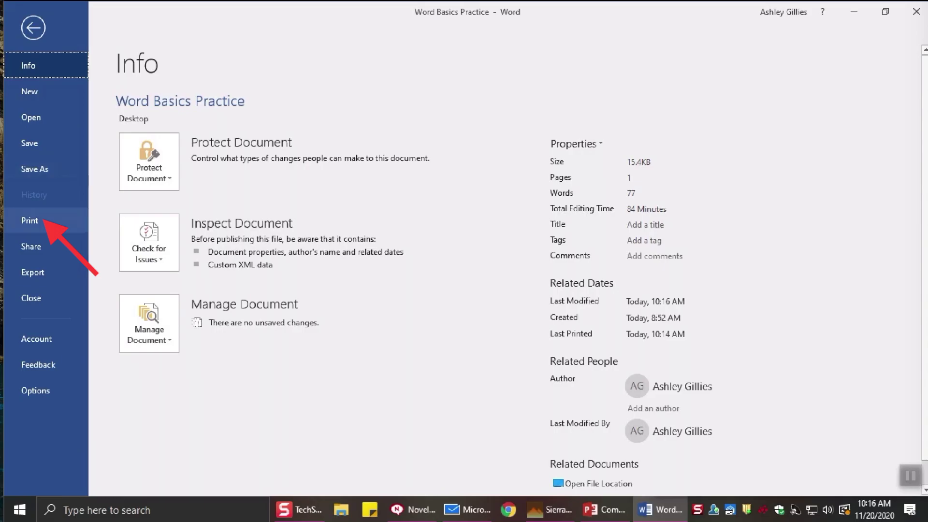
click(29, 220)
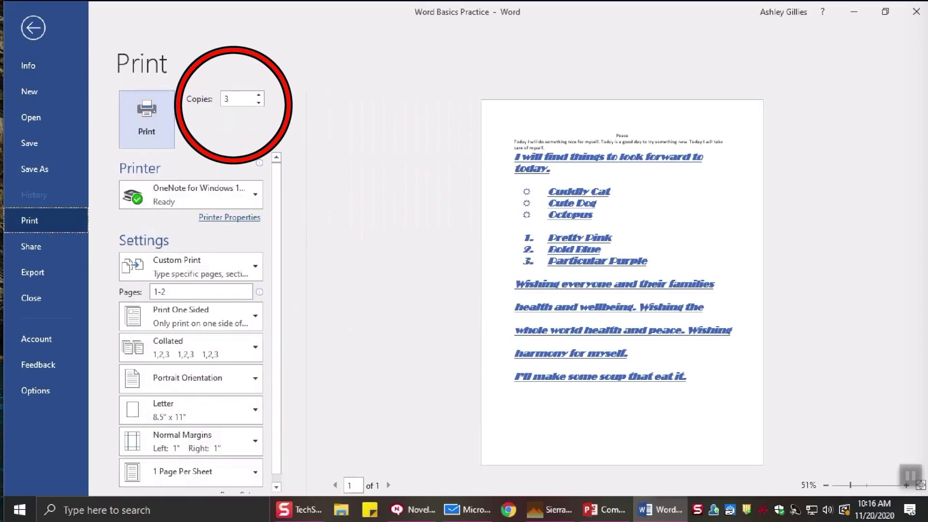
click(259, 103)
click(259, 103)
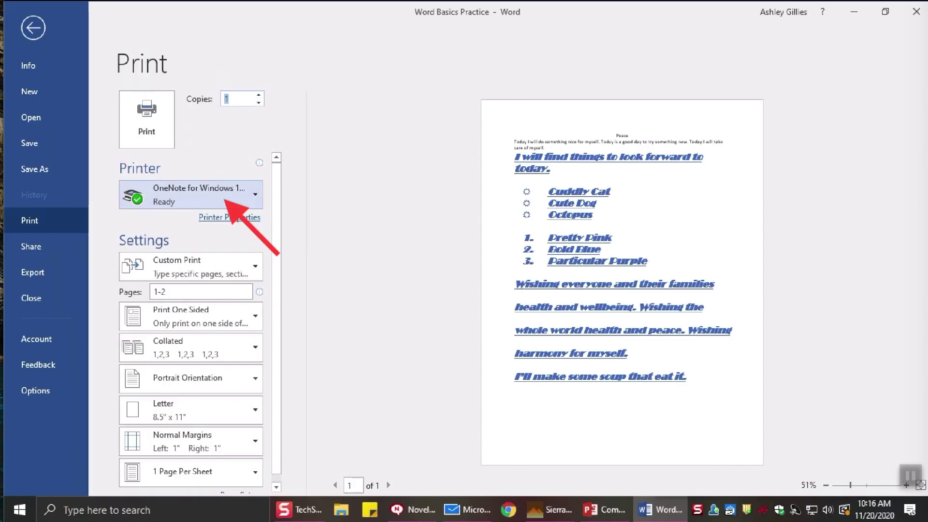
click(193, 195)
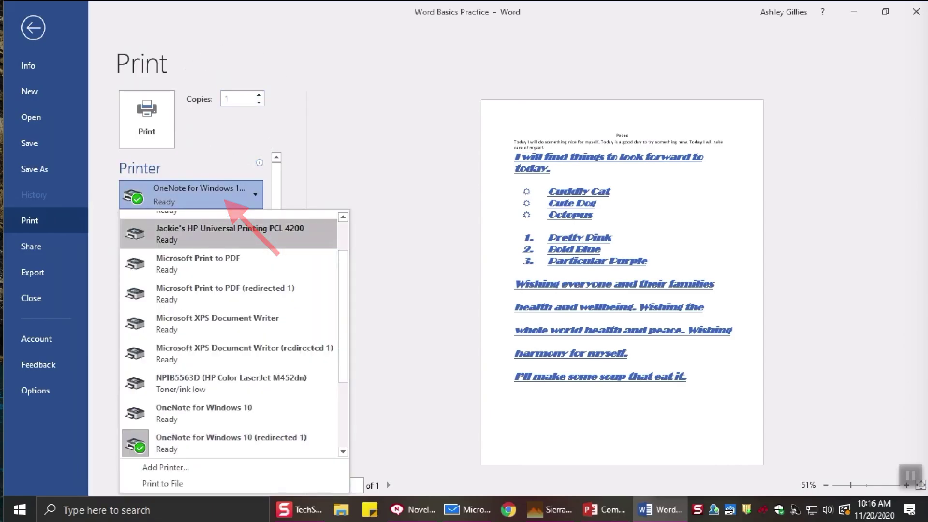
click(223, 233)
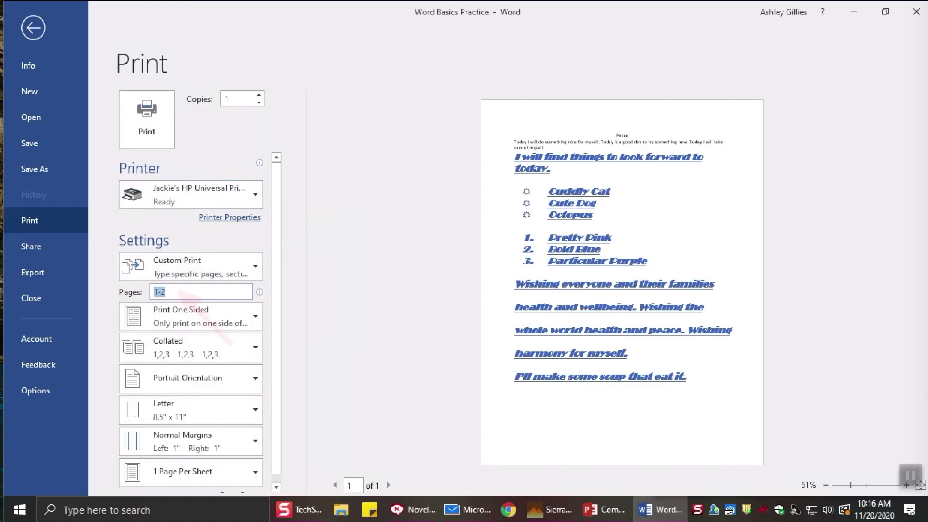
text(1-)
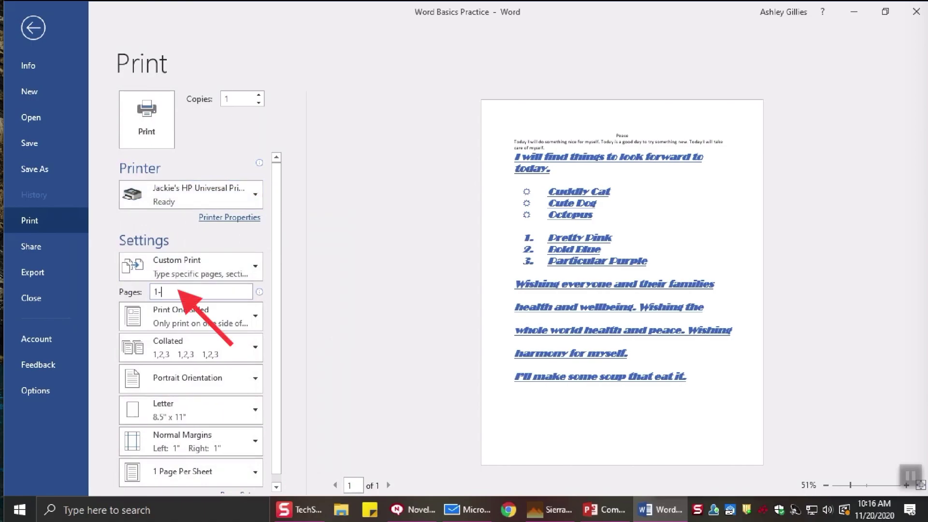
text(1)
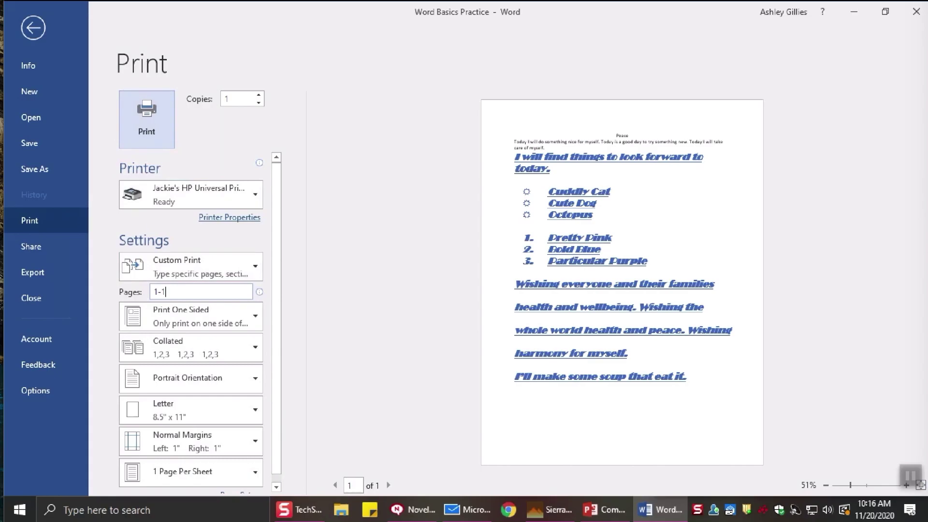
click(147, 119)
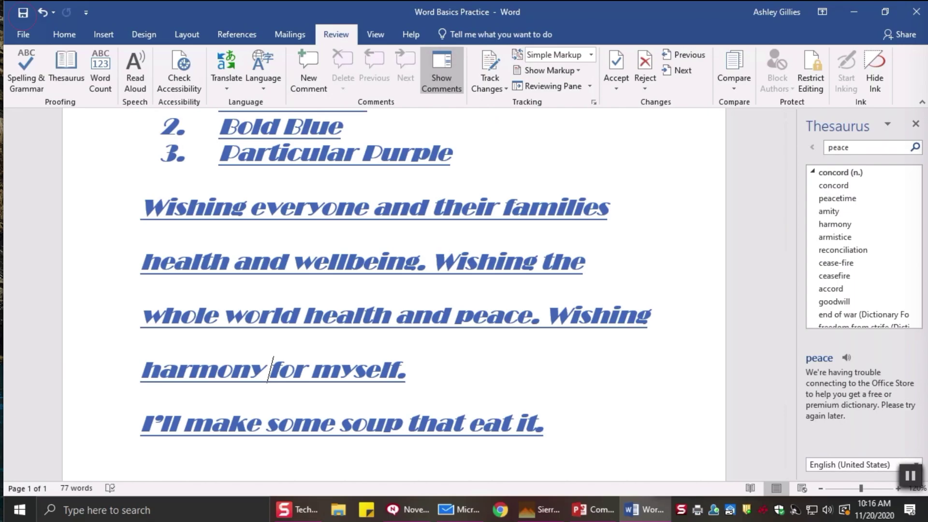
click(23, 13)
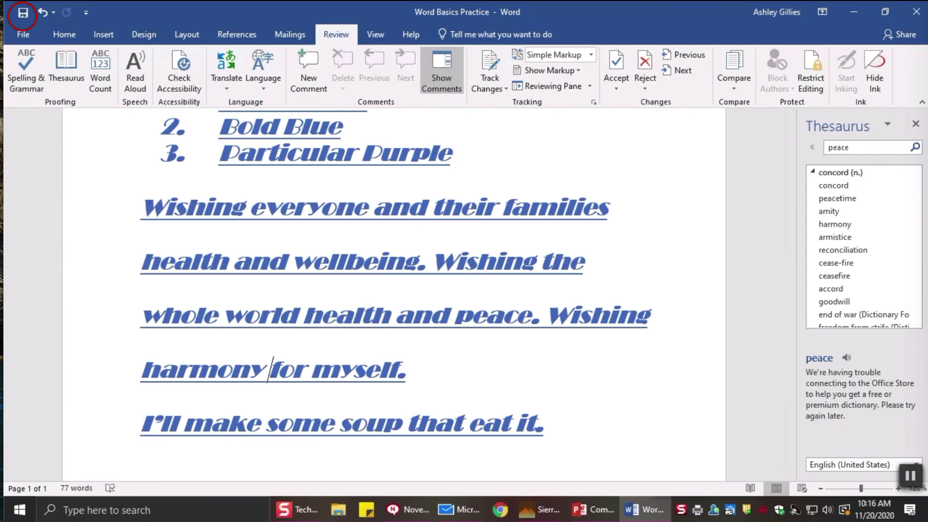